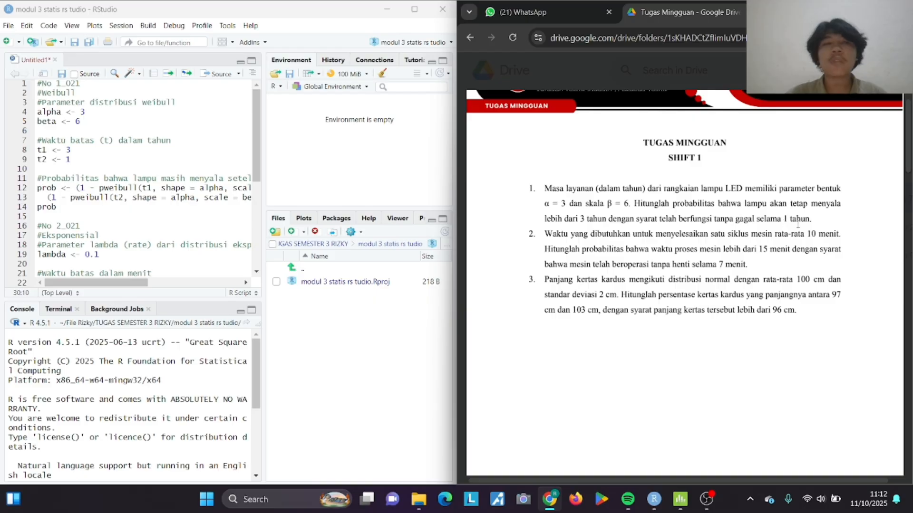
- Read through the script's Weibull section for problem 1, including its parameters, time limits and the full pweibull probability formula
scroll(198, 177, "down", 2)
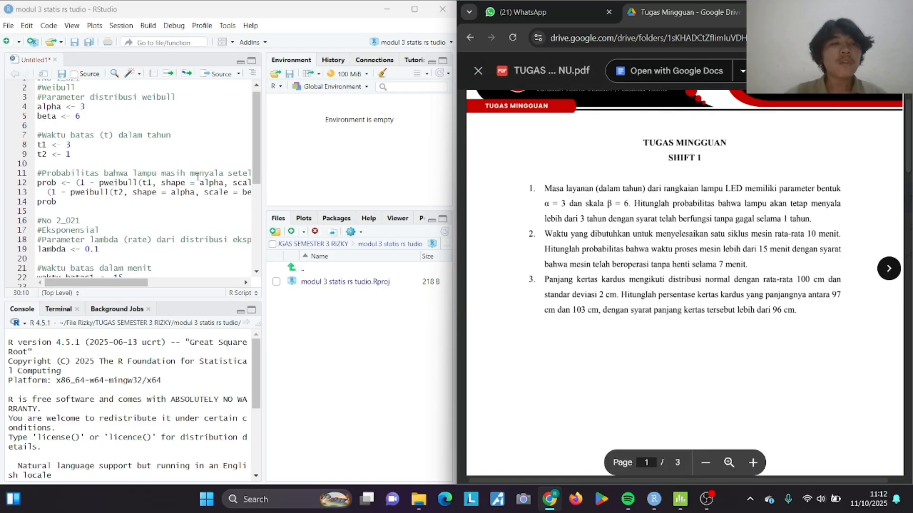
scroll(198, 177, "down", 2)
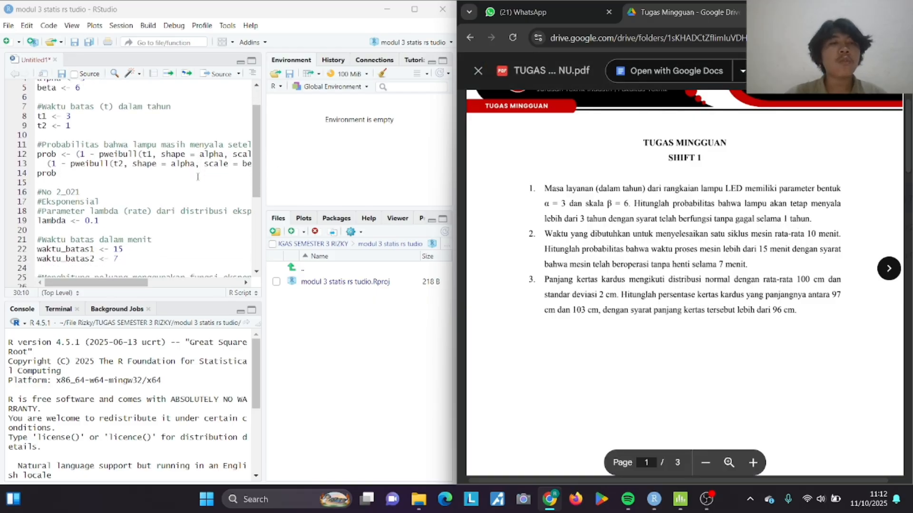
scroll(198, 177, "right", 2)
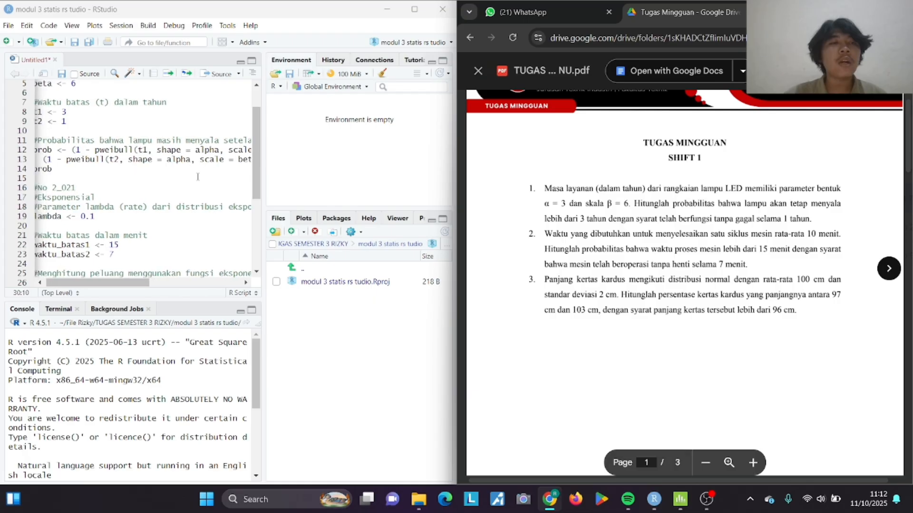
scroll(197, 176, "right", 5)
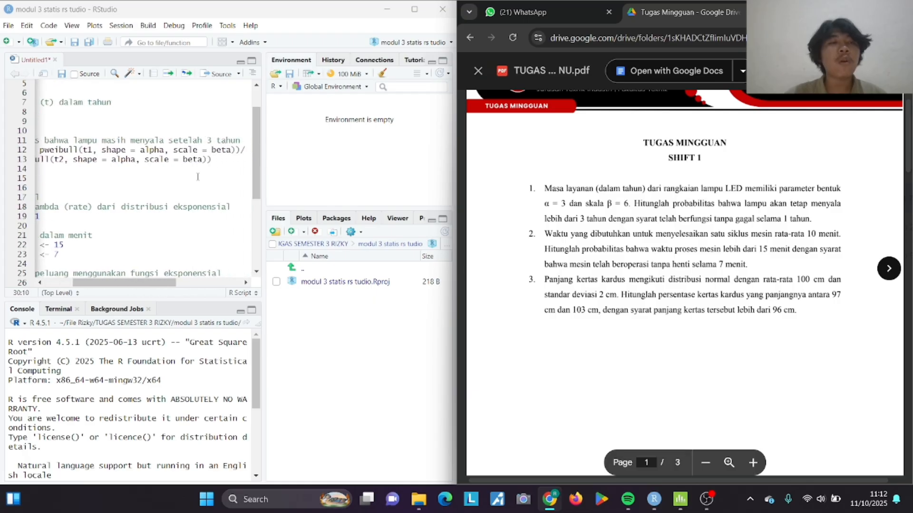
scroll(198, 177, "left", 5)
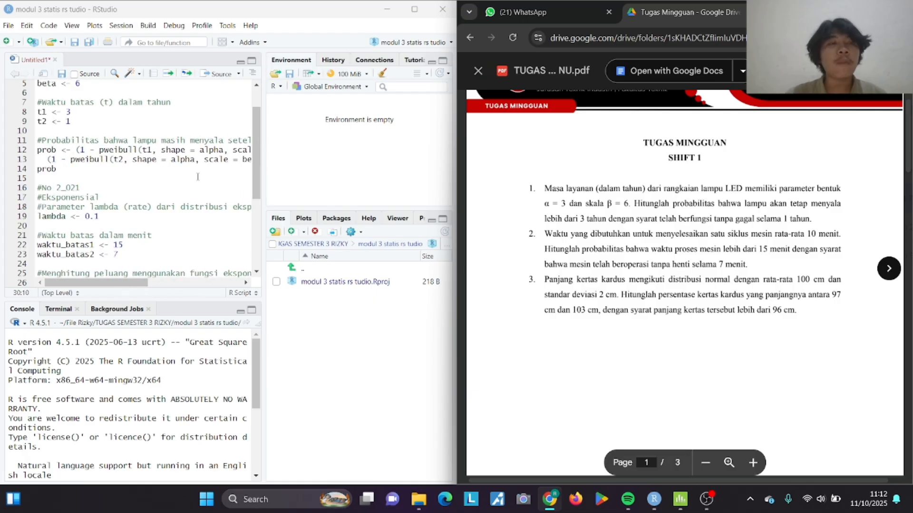
scroll(57, 157, "down", 1)
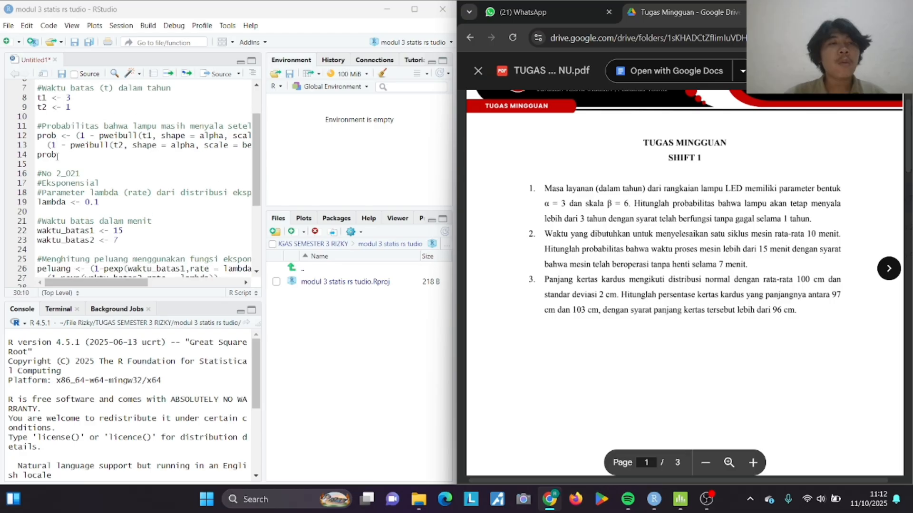
scroll(87, 145, "right", 3)
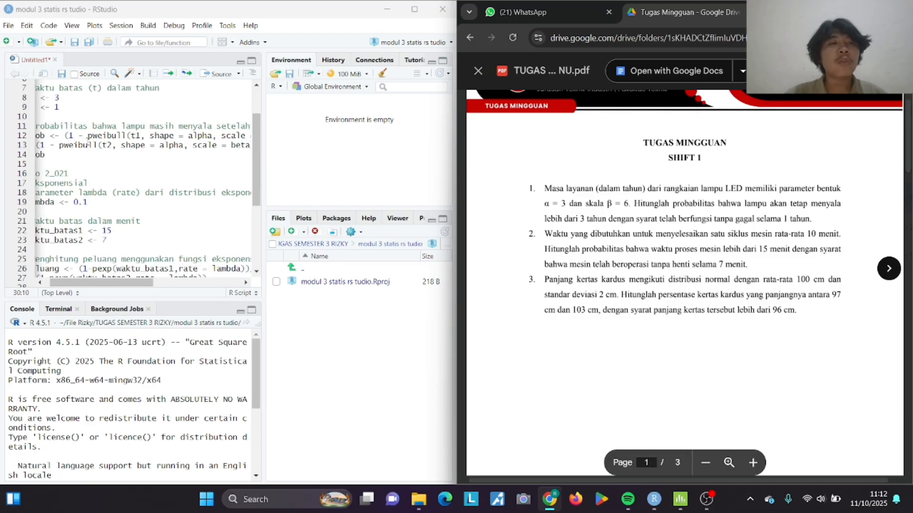
scroll(87, 145, "left", 3)
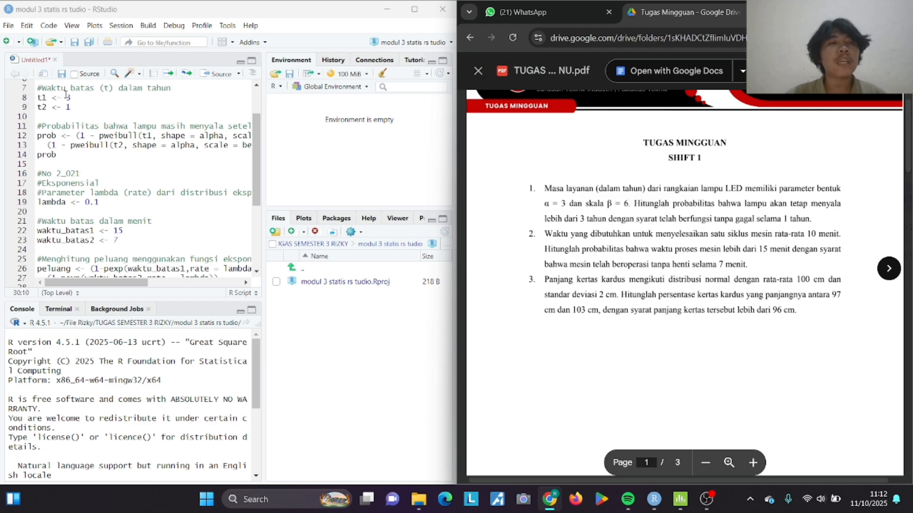
scroll(170, 154, "right", 3)
scroll(170, 154, "right", 5)
scroll(67, 147, "left", 8)
scroll(211, 183, "right", 2)
scroll(211, 183, "left", 2)
- Run the Weibull code for problem 1, lines 1 to 14, and review its console output
scroll(212, 184, "up", 3)
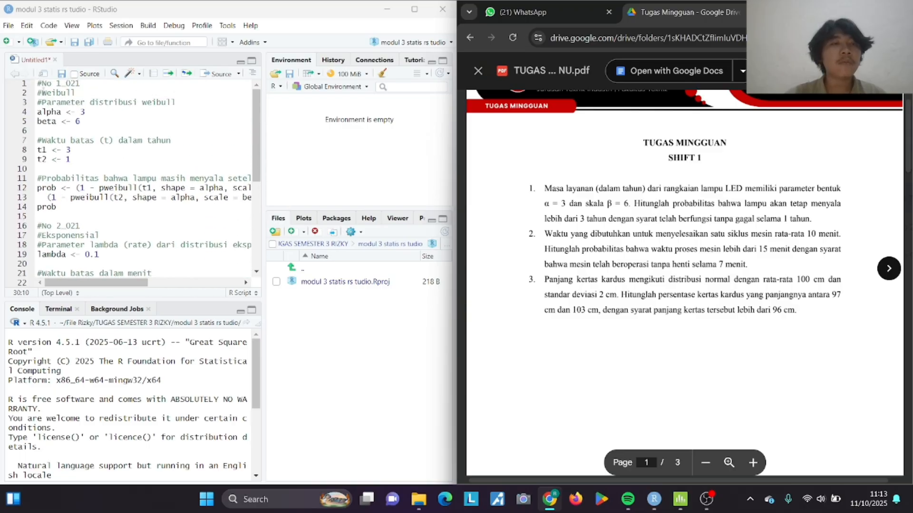
left_click_drag(37, 83, 100, 206)
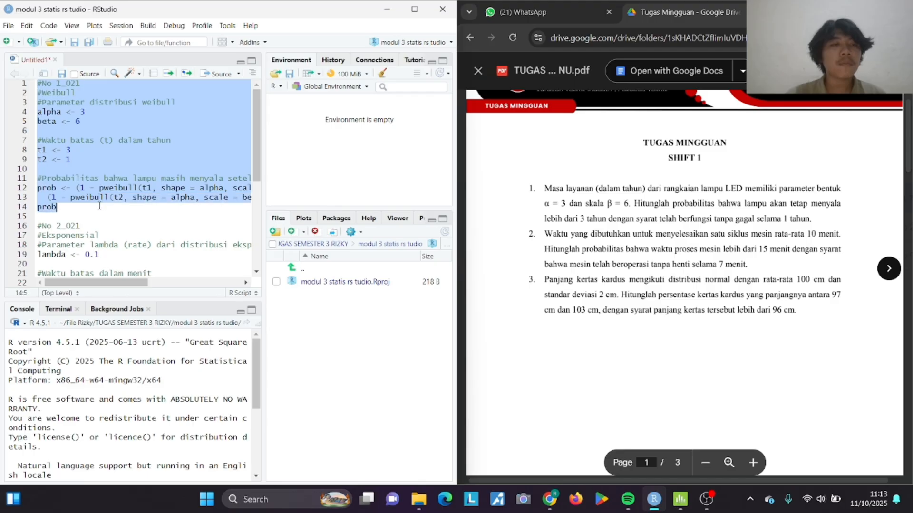
left_click(167, 73)
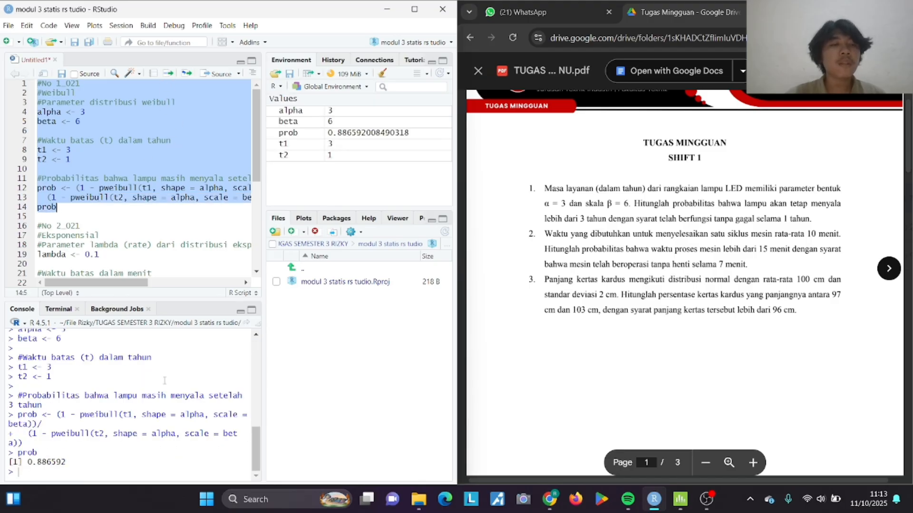
scroll(165, 380, "up", 5)
scroll(165, 381, "down", 5)
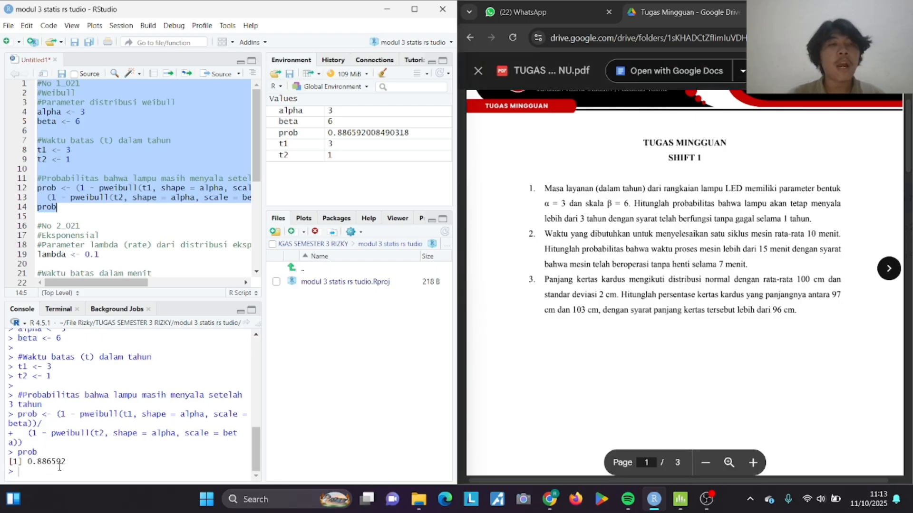
- Examine the exponential section for problem 2, covering the lambda rate parameter and the two time limits in minutes
left_click(131, 230)
scroll(131, 229, "down", 2)
scroll(131, 230, "down", 2)
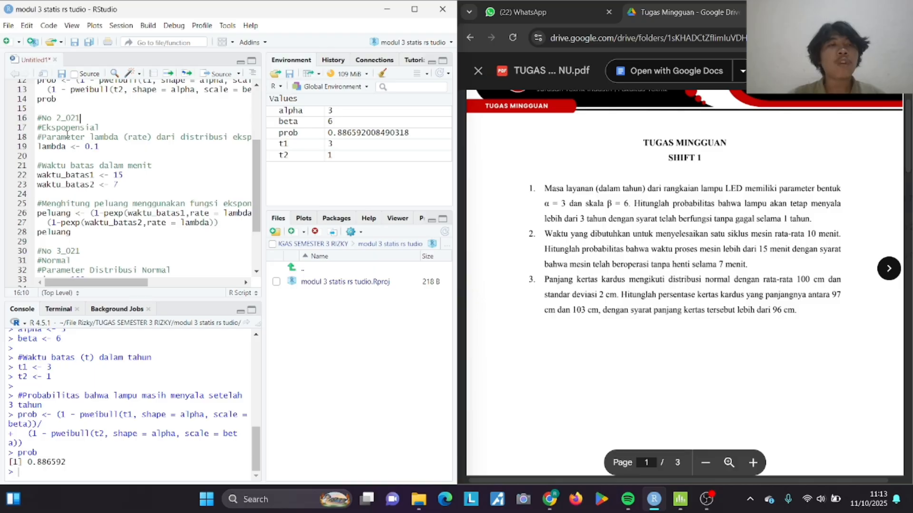
scroll(77, 143, "right", 1)
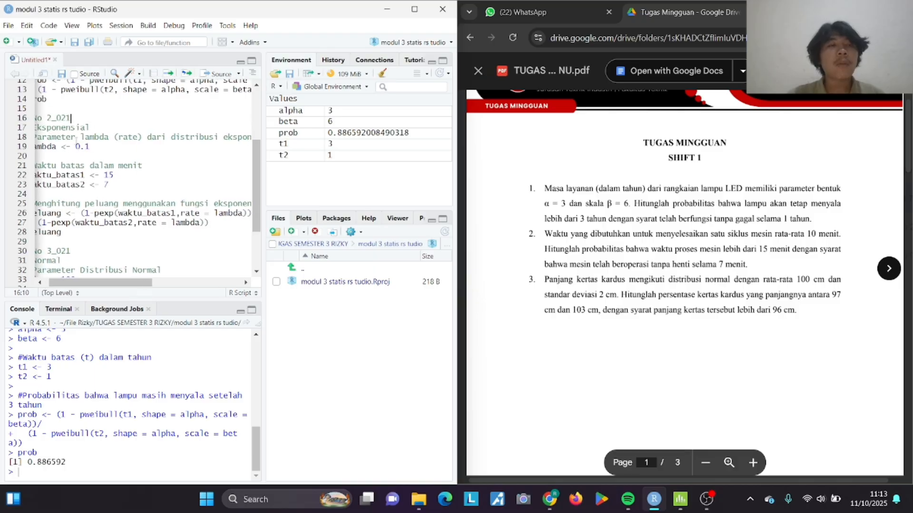
scroll(77, 143, "left", 1)
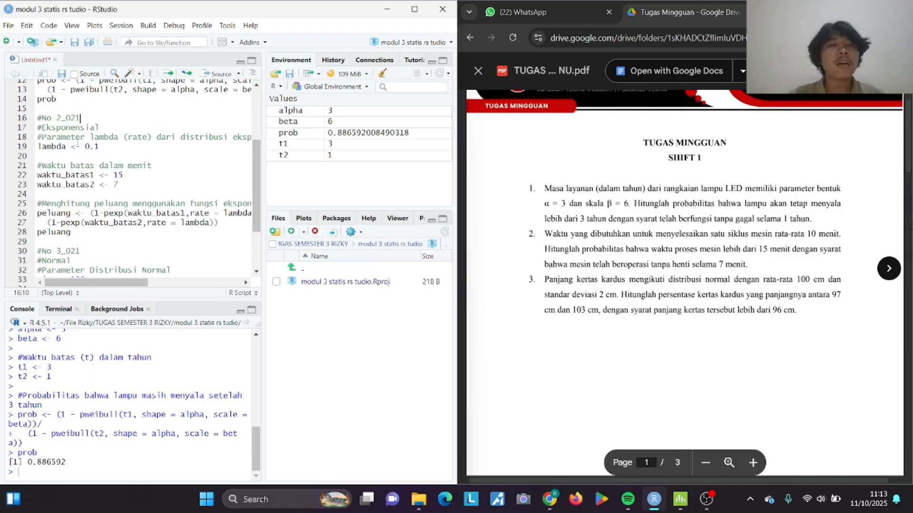
scroll(77, 143, "right", 2)
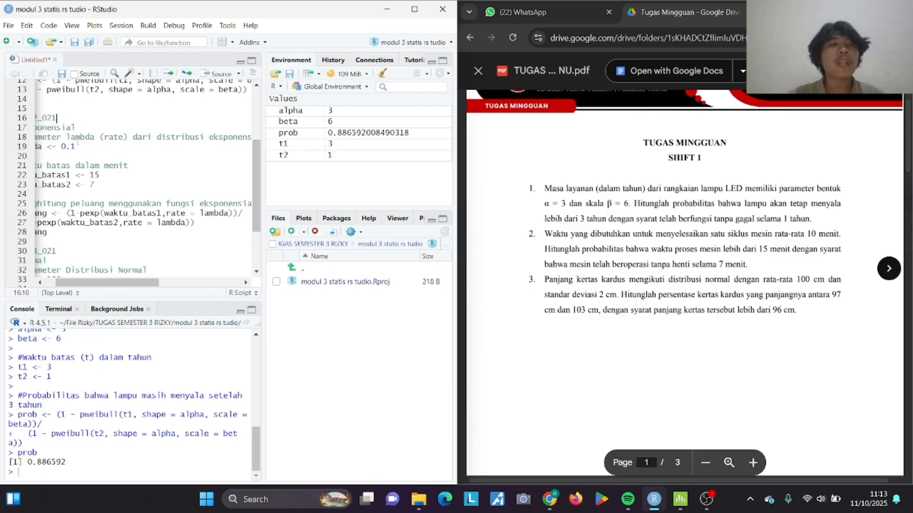
scroll(78, 142, "left", 2)
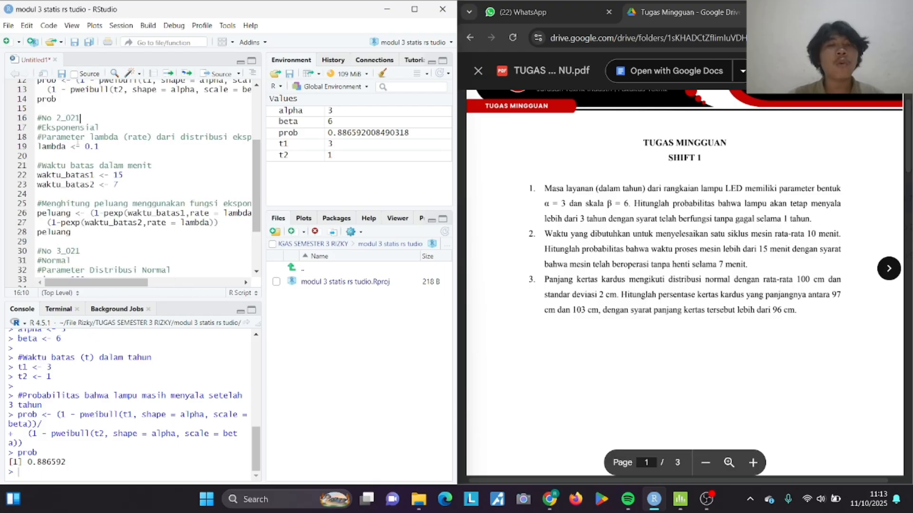
scroll(78, 142, "right", 1)
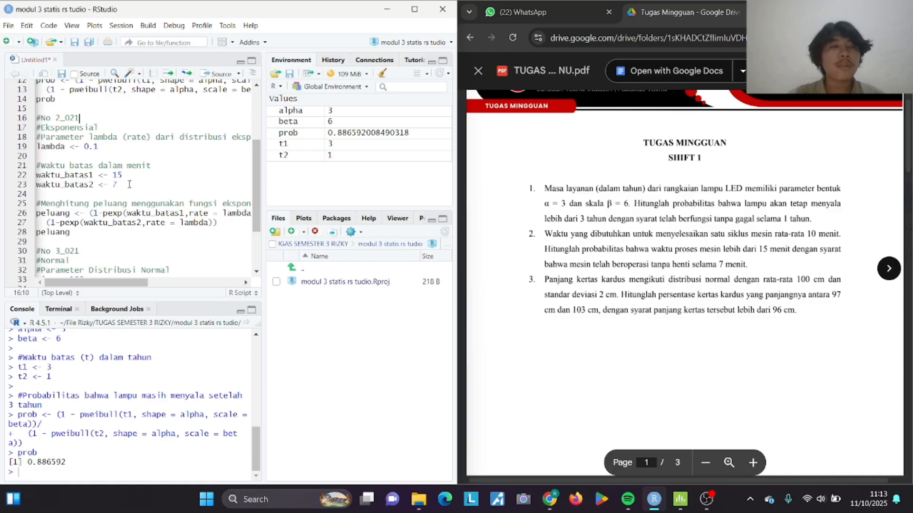
- Examine problem 2's conditional probability formula, checking both full pexp expressions against the time limits and rate they use
scroll(129, 184, "down", 3)
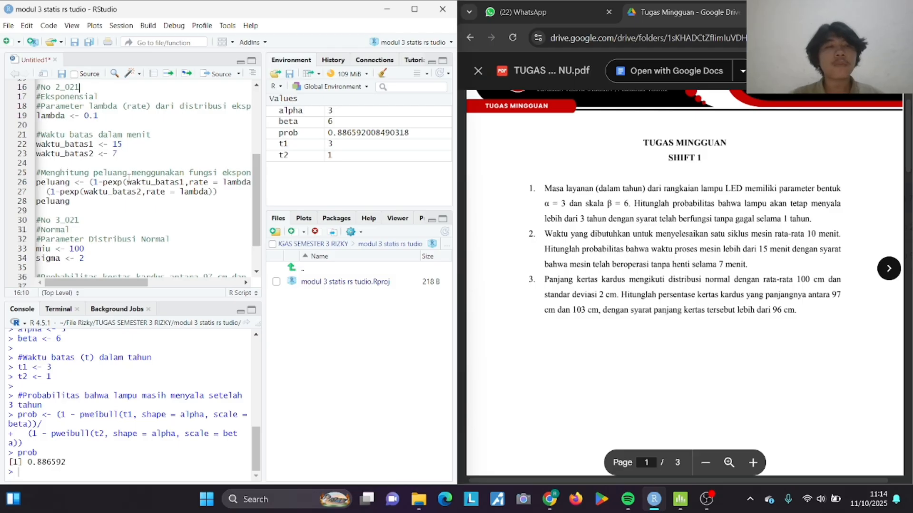
scroll(128, 177, "down", 3)
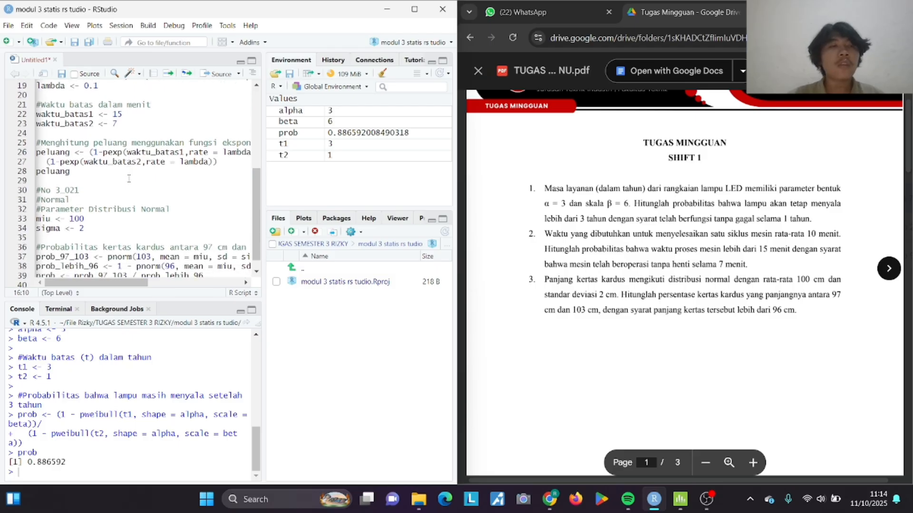
scroll(130, 148, "right", 3)
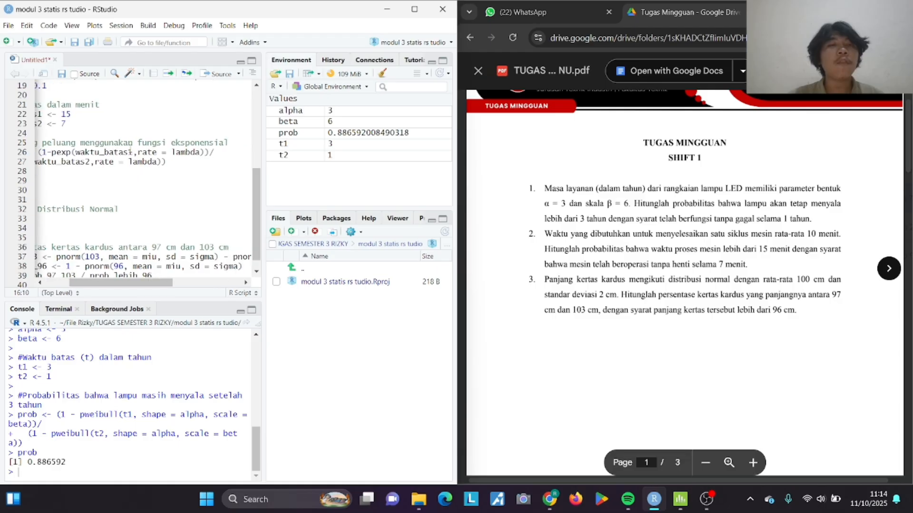
scroll(129, 148, "left", 3)
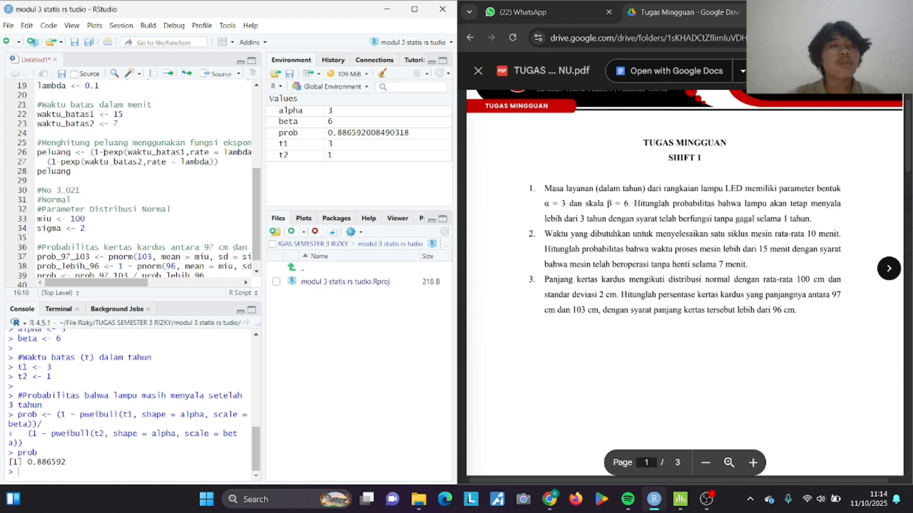
scroll(105, 153, "right", 1)
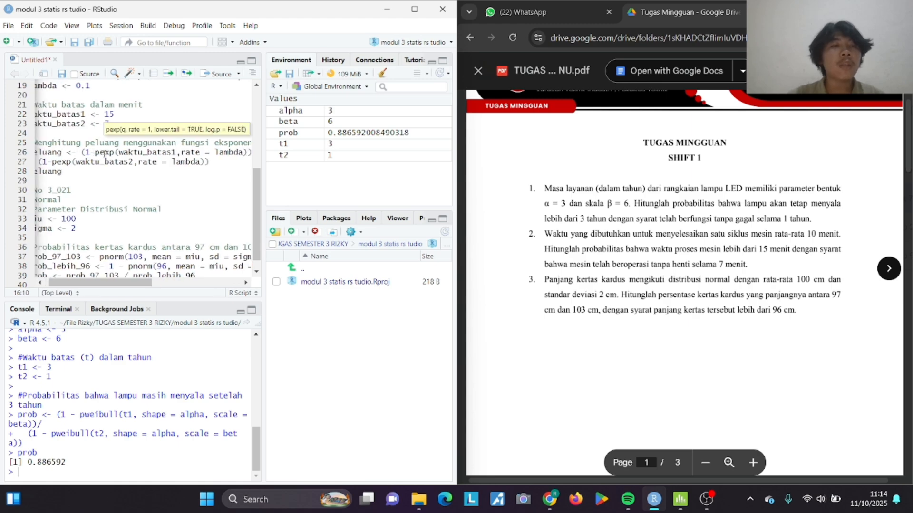
left_click(104, 152)
right_click(104, 153)
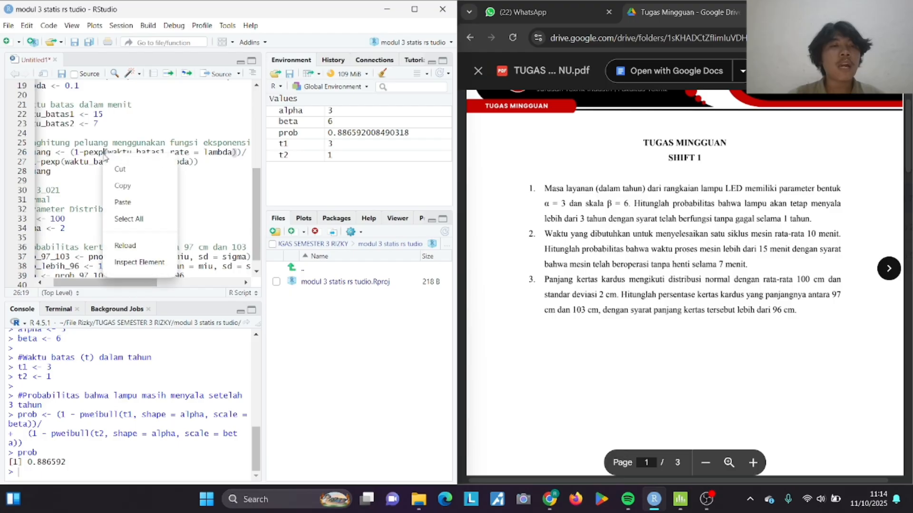
left_click(124, 167)
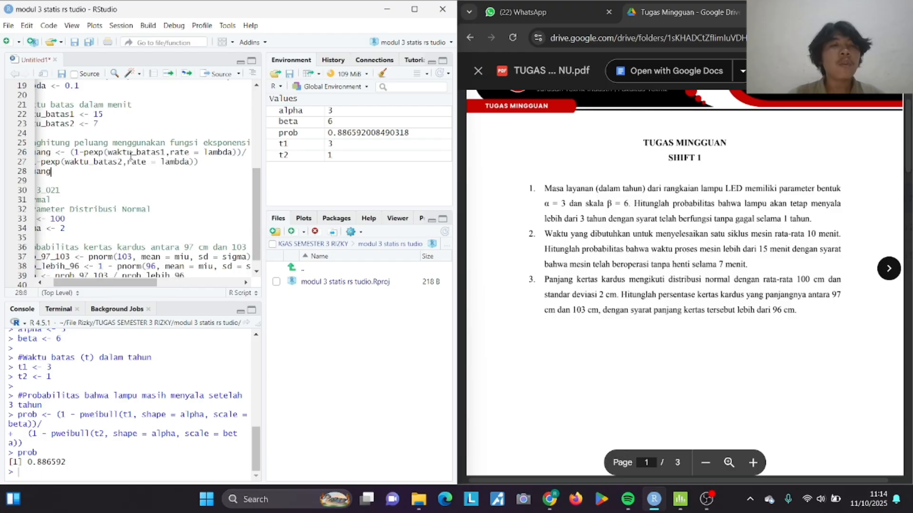
scroll(124, 164, "right", 1)
scroll(131, 156, "up", 1)
scroll(131, 156, "left", 2)
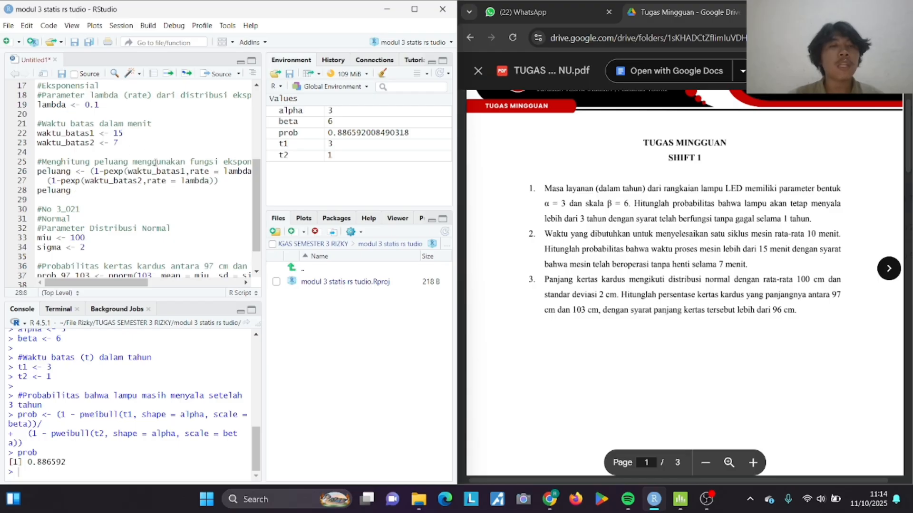
scroll(171, 175, "right", 2)
scroll(171, 175, "right", 2)
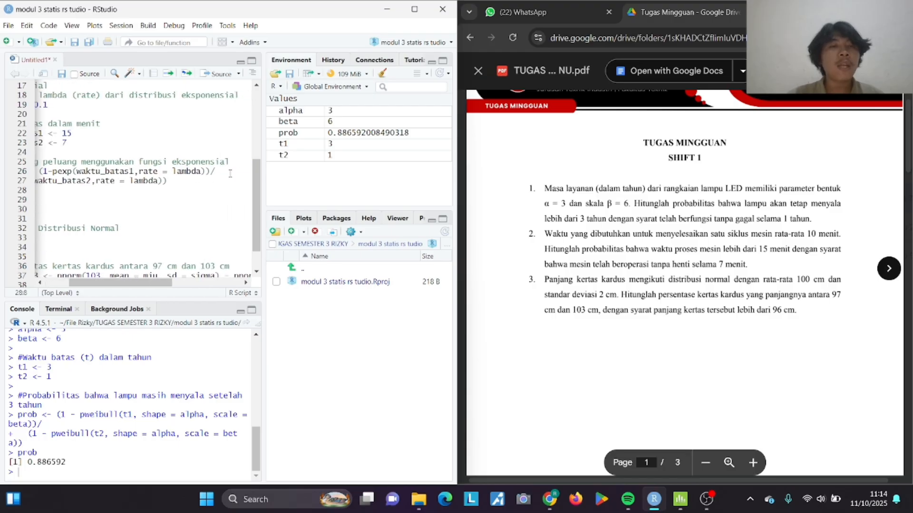
scroll(164, 180, "left", 4)
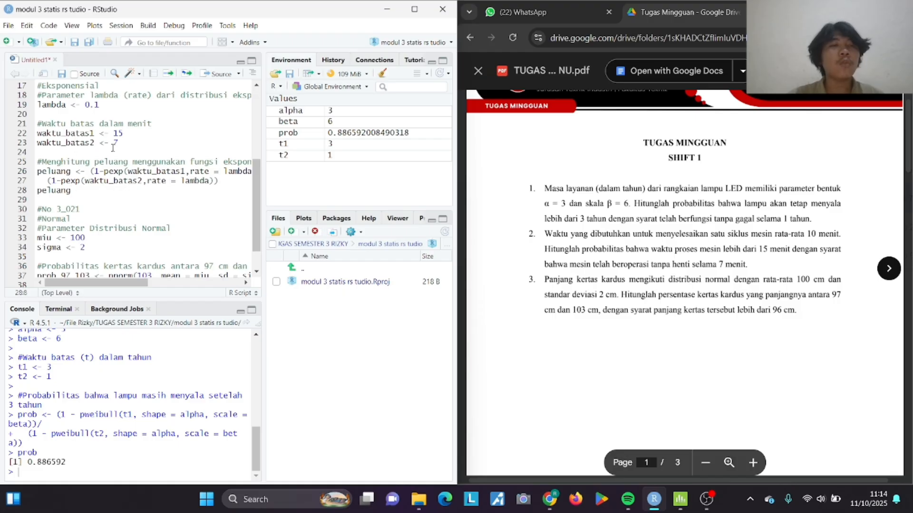
- Run the exponential code for problem 2, lines 16 to 28
scroll(96, 146, "up", 2)
scroll(97, 146, "down", 1)
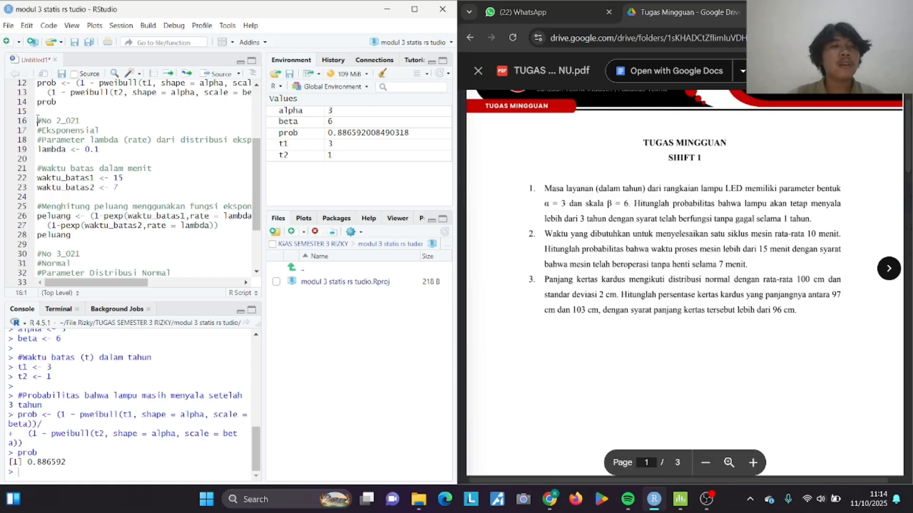
left_click_drag(38, 117, 109, 233)
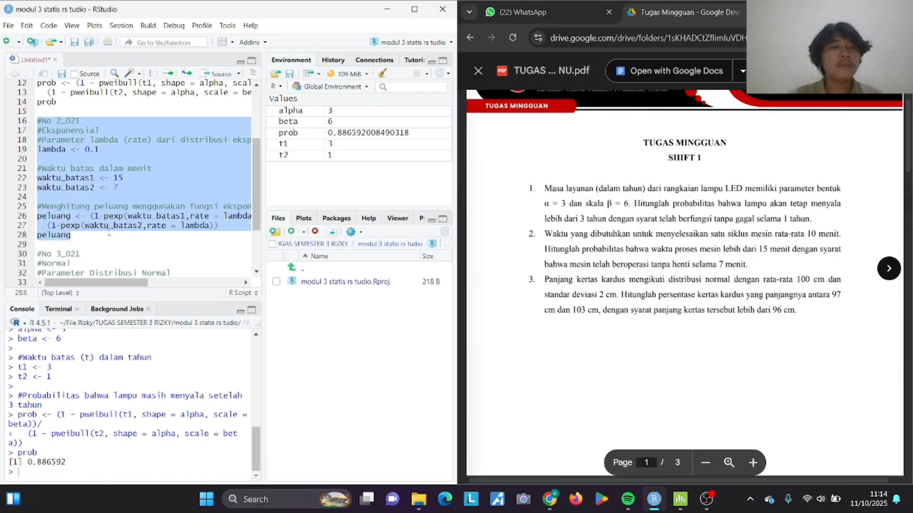
left_click(167, 73)
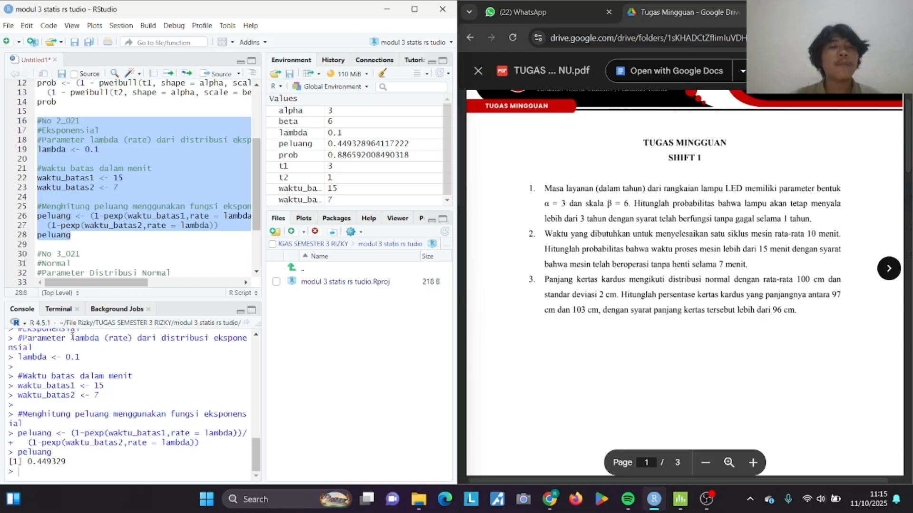
- Examine the normal section for problem 3, covering the miu and sigma parameters and the start of the 97 to 103 cm probability expression
left_click(109, 243)
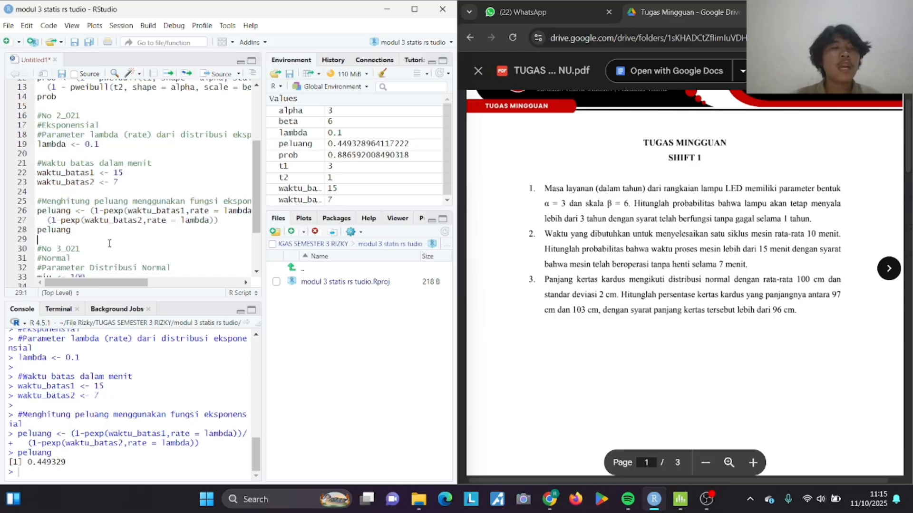
scroll(109, 244, "down", 3)
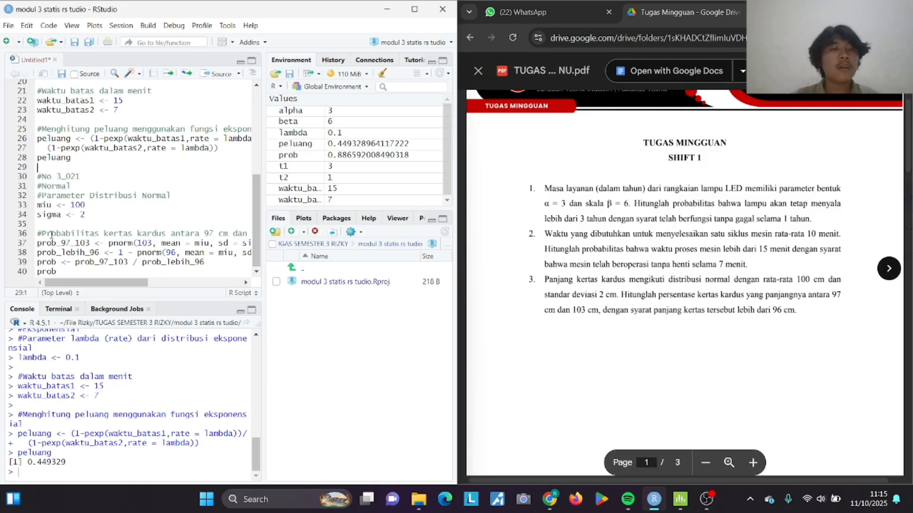
scroll(76, 239, "right", 2)
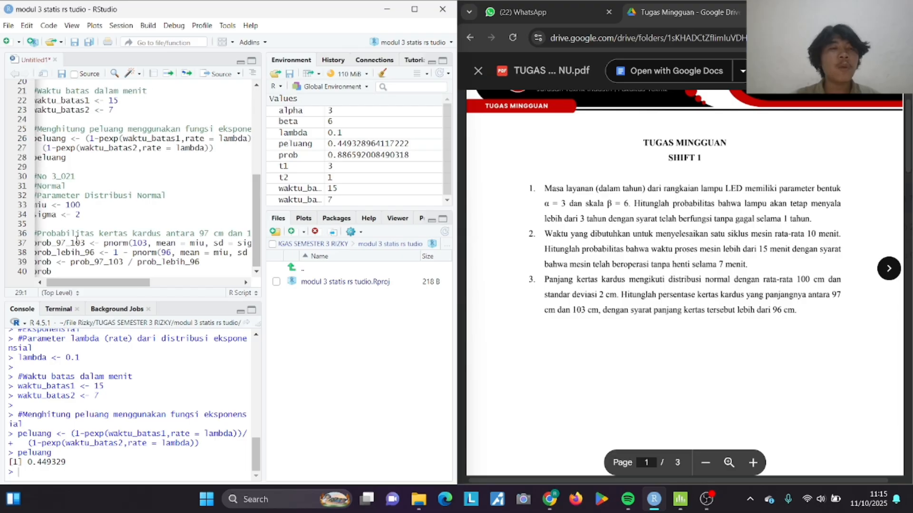
scroll(76, 239, "right", 3)
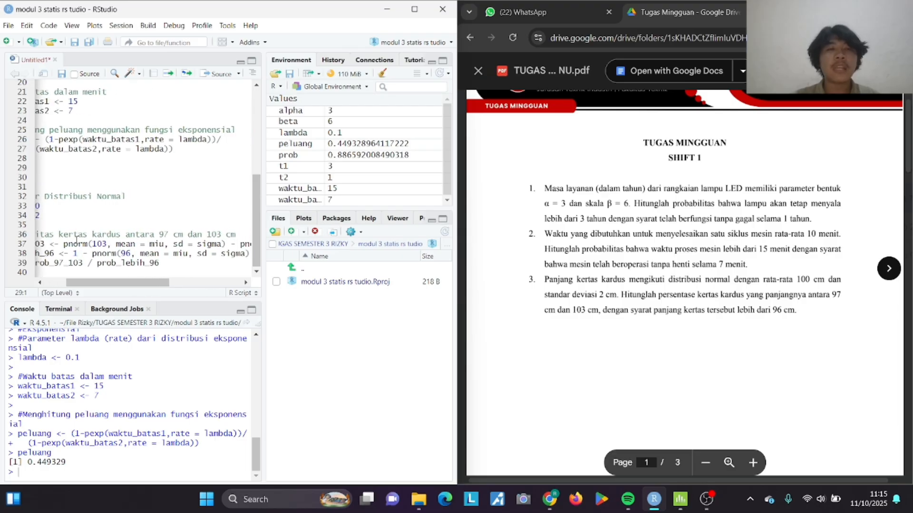
scroll(77, 240, "right", 2)
scroll(77, 239, "right", 1)
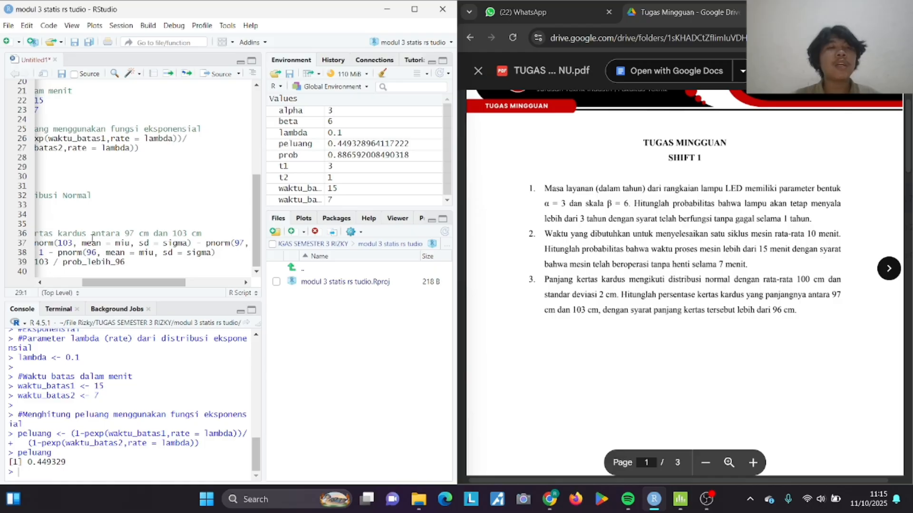
scroll(92, 239, "left", 6)
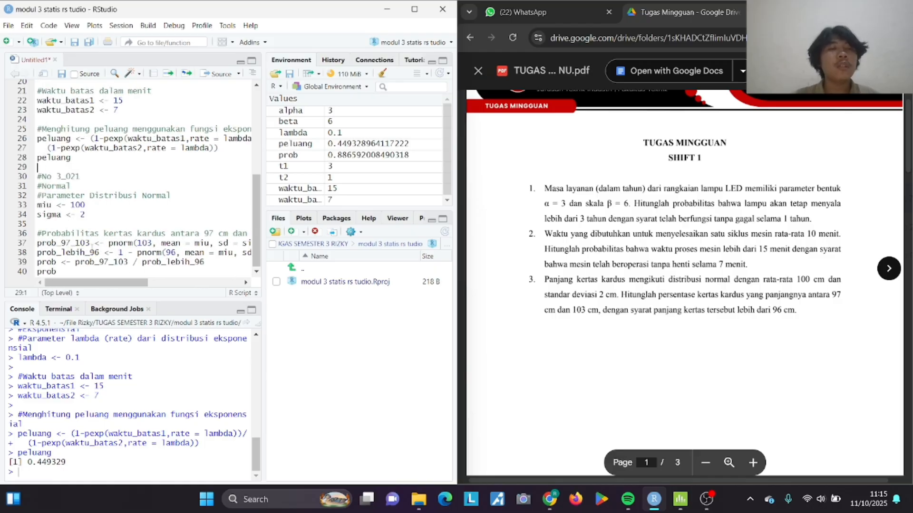
- Examine the full prob_97_103 expression, checking both pnorm terms for 103 and 97 and their mean and sd arguments
scroll(90, 248, "right", 2)
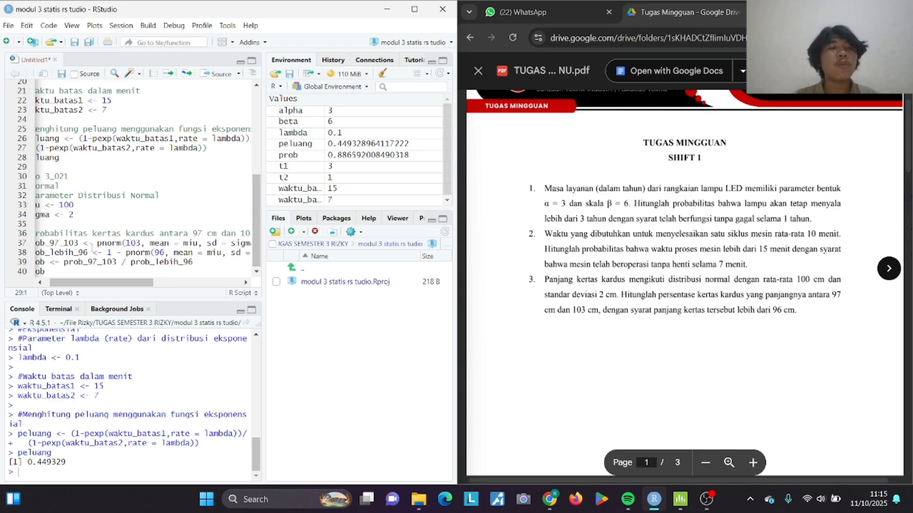
scroll(92, 246, "right", 4)
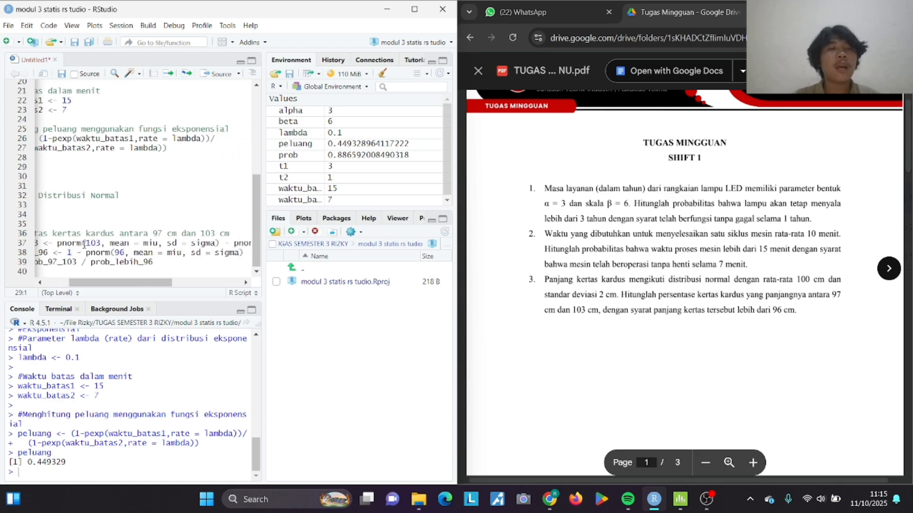
scroll(138, 243, "right", 3)
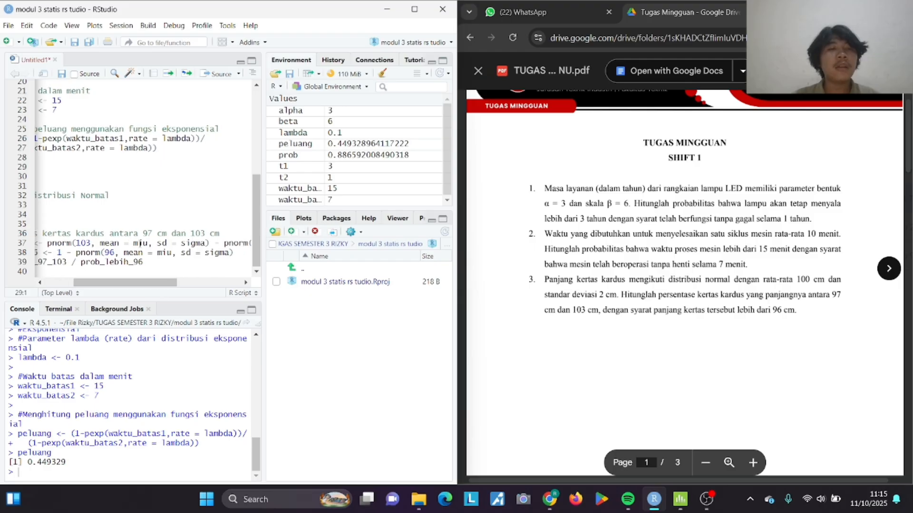
scroll(140, 243, "right", 1)
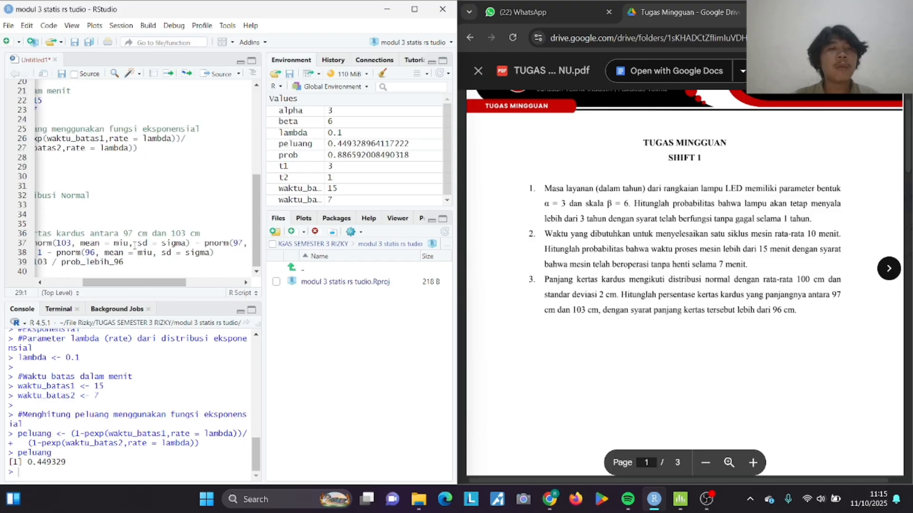
scroll(174, 244, "right", 5)
scroll(173, 244, "right", 3)
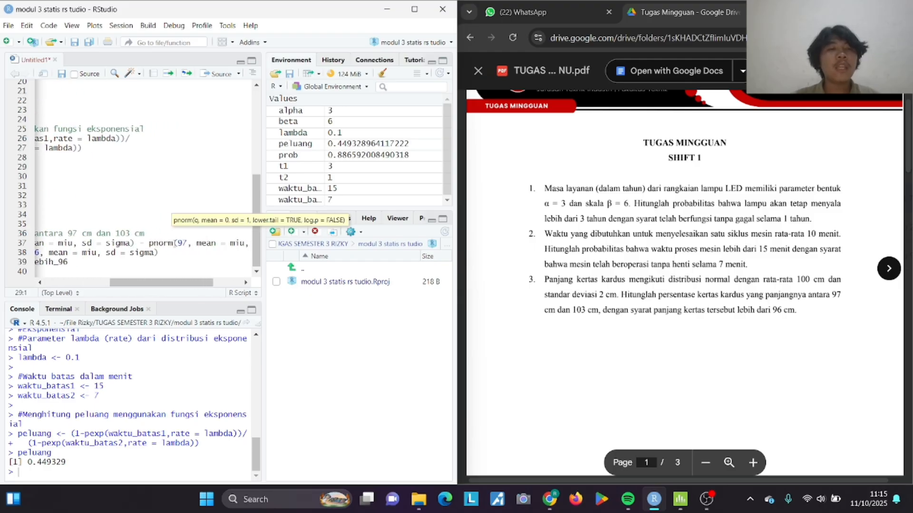
scroll(164, 244, "right", 5)
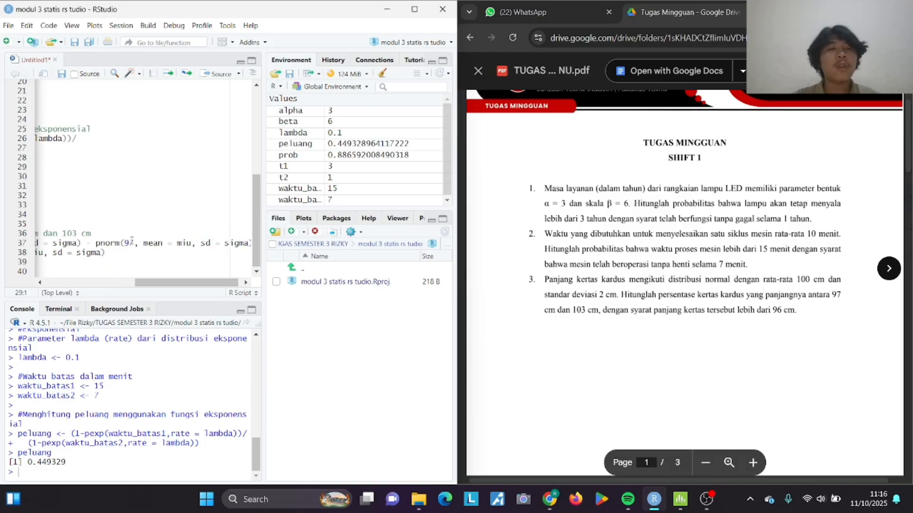
scroll(131, 241, "left", 12)
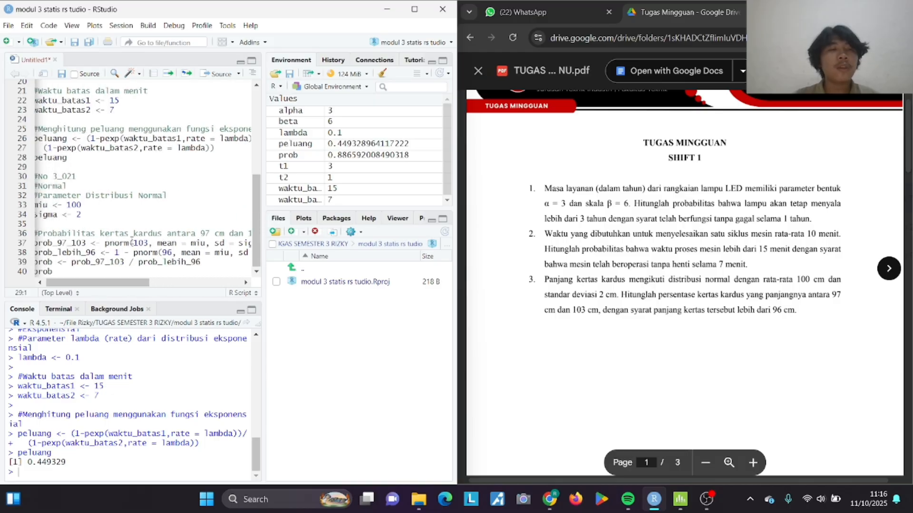
scroll(132, 241, "right", 20)
scroll(132, 241, "left", 20)
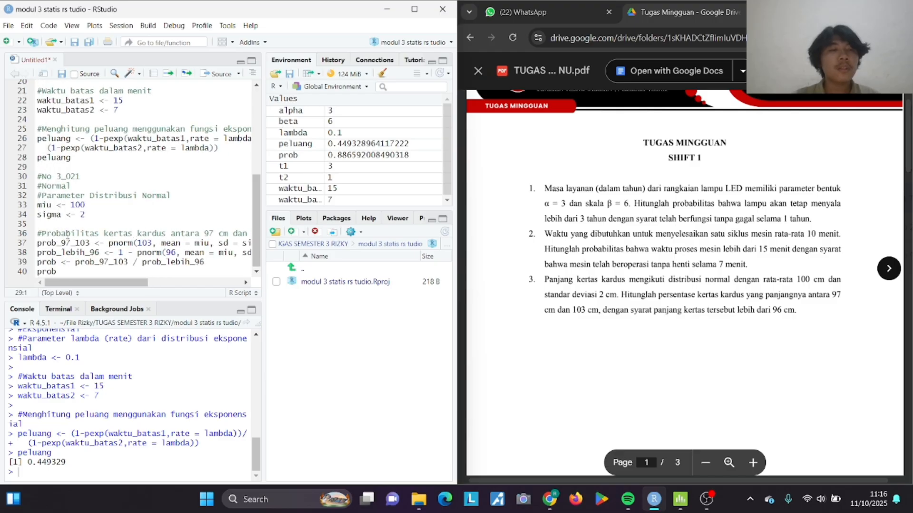
- Run the normal distribution code for problem 3, lines 30 to 40
left_click_drag(37, 176, 91, 287)
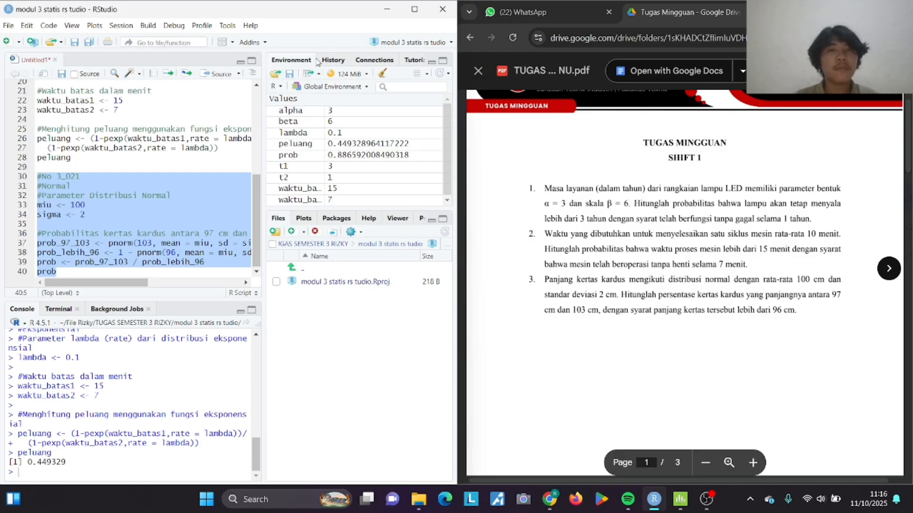
left_click(168, 74)
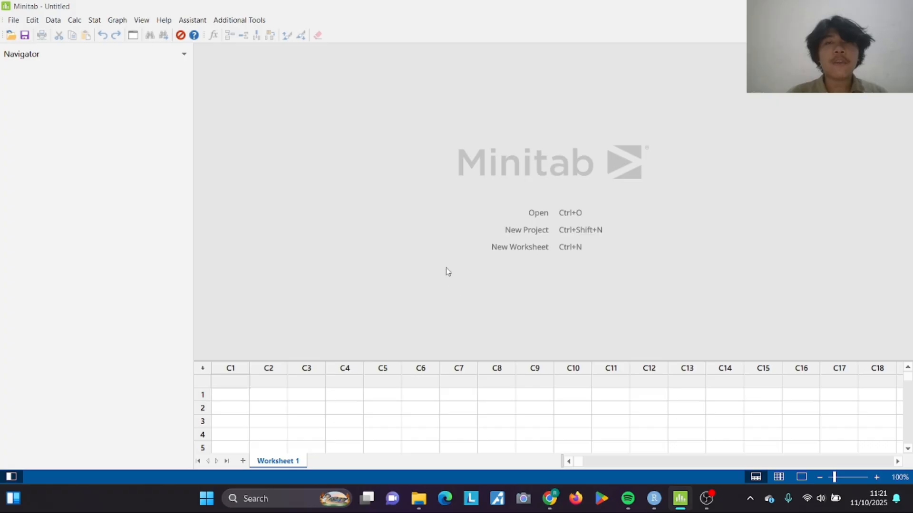
- In Minitab, set up a Weibull cumulative probability calculation with shape parameter 3 and scale parameter 6
left_click(78, 25)
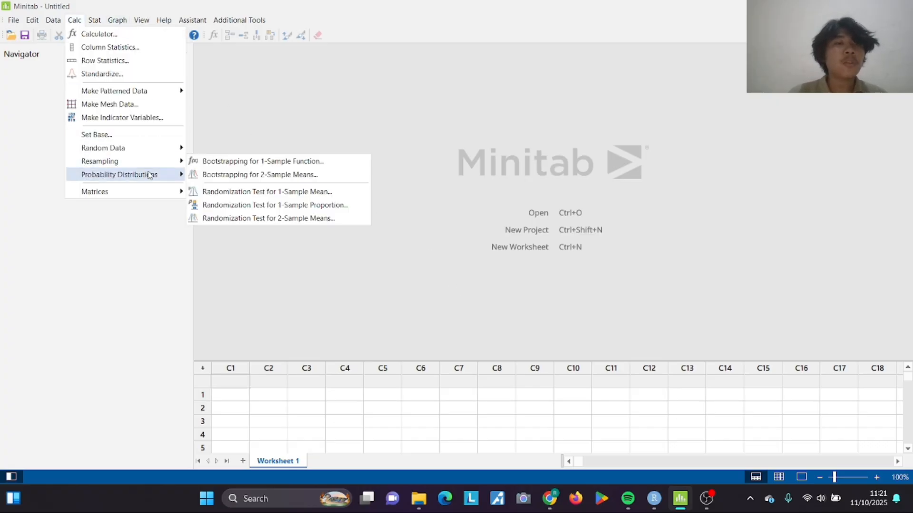
mouse_move(150, 177)
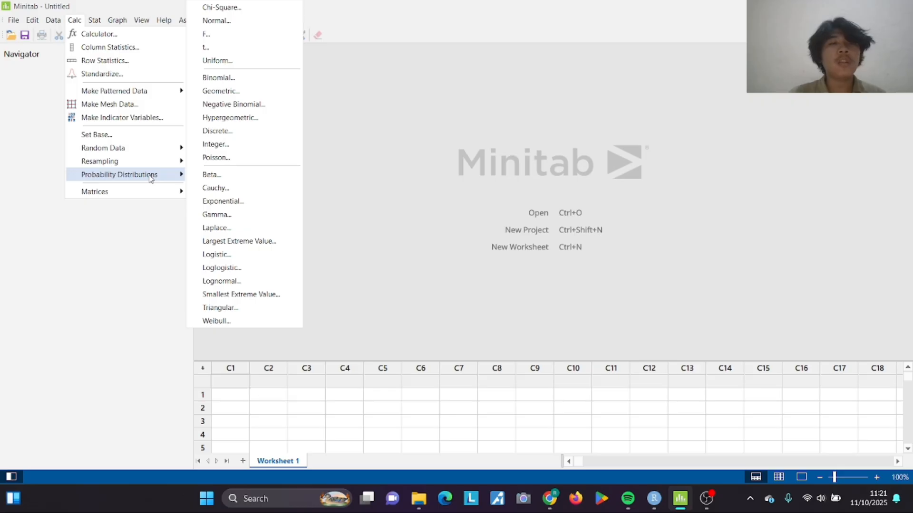
left_click(242, 323)
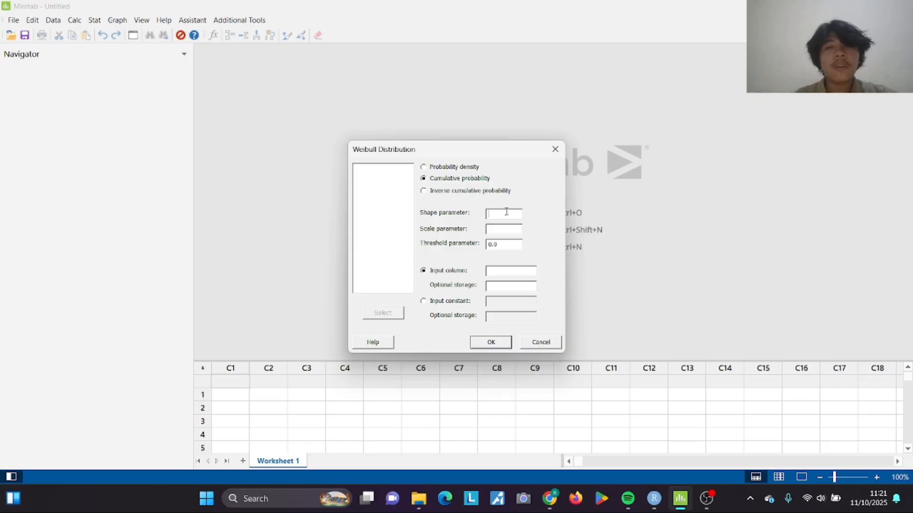
type("3")
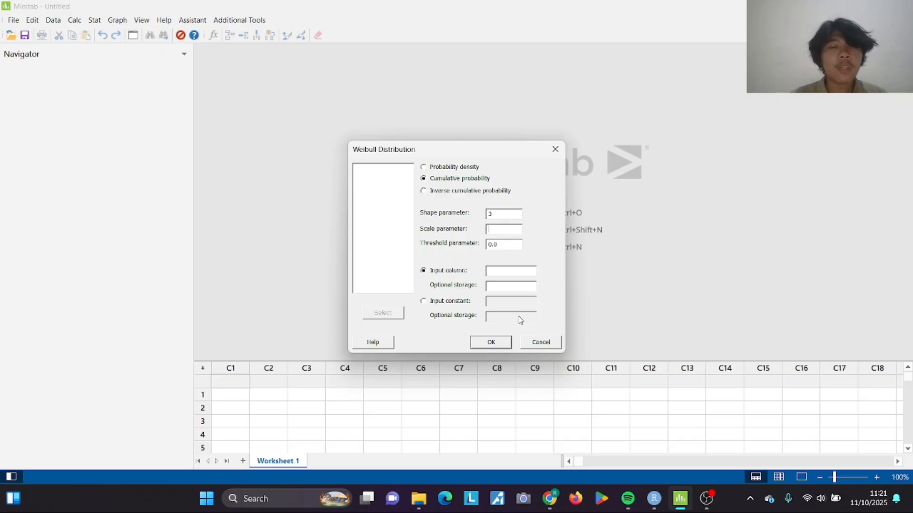
key("Tab")
type("6")
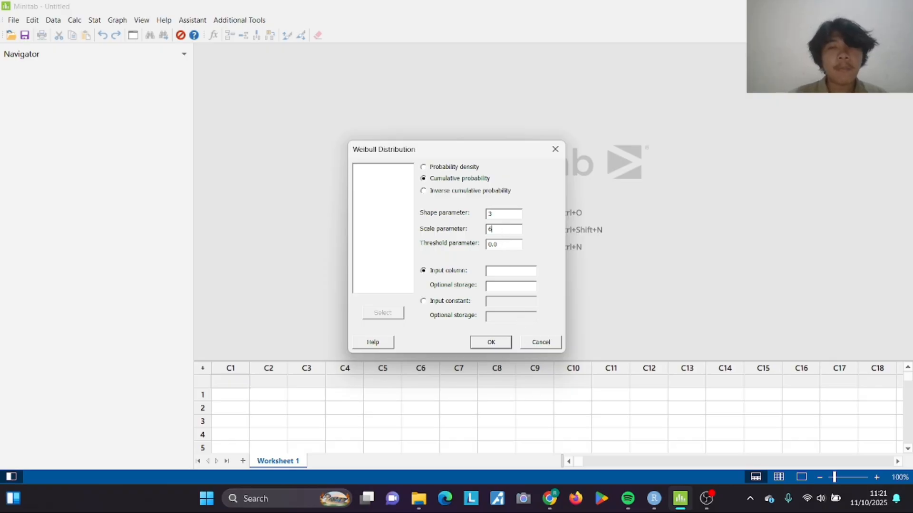
- Check problem 1 in the assignment PDF and calculate the Weibull cumulative probability in Minitab for an input constant of 3
left_click(553, 503)
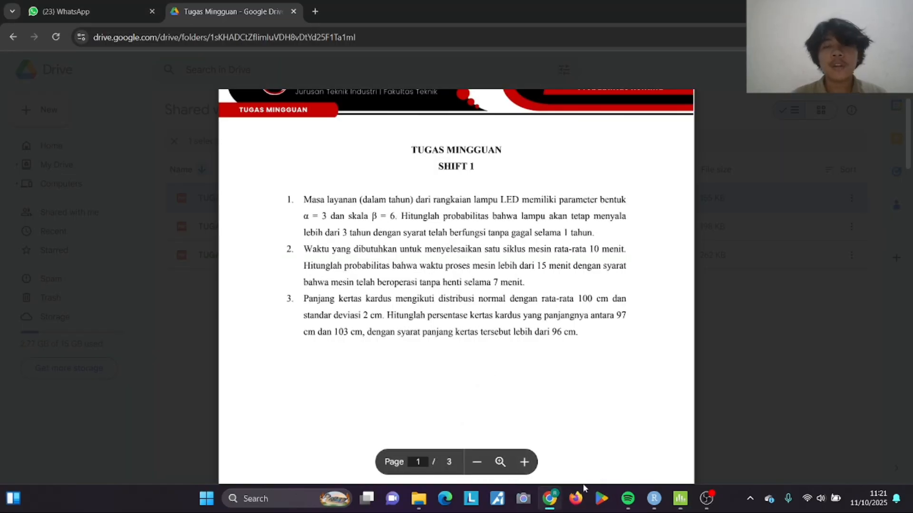
left_click(681, 498)
left_click(423, 301)
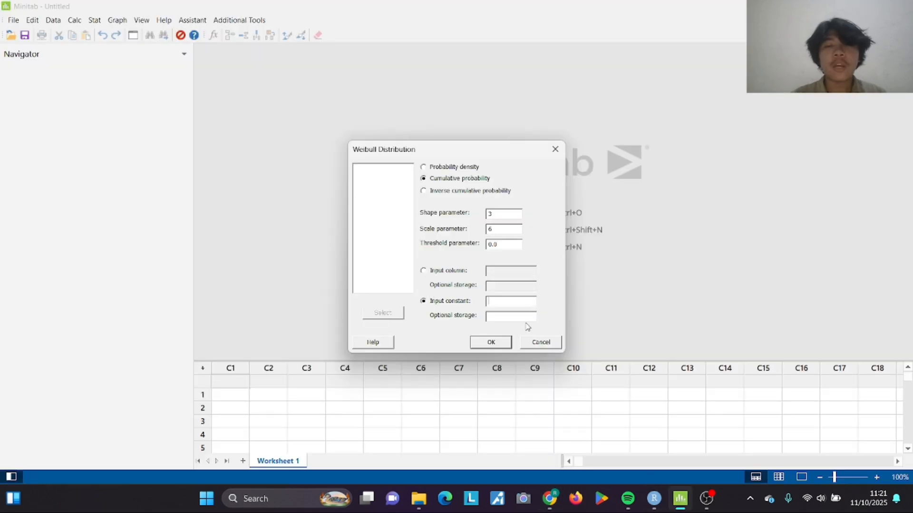
mouse_move(551, 500)
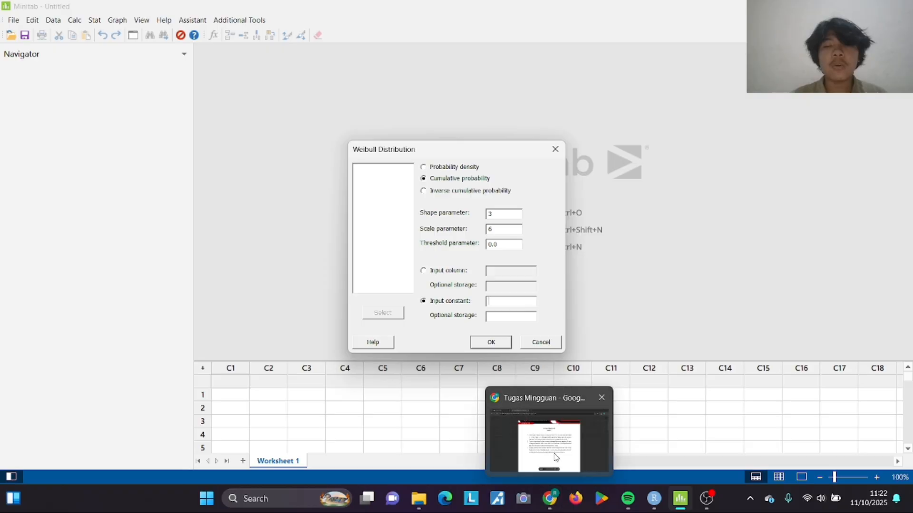
left_click(559, 458)
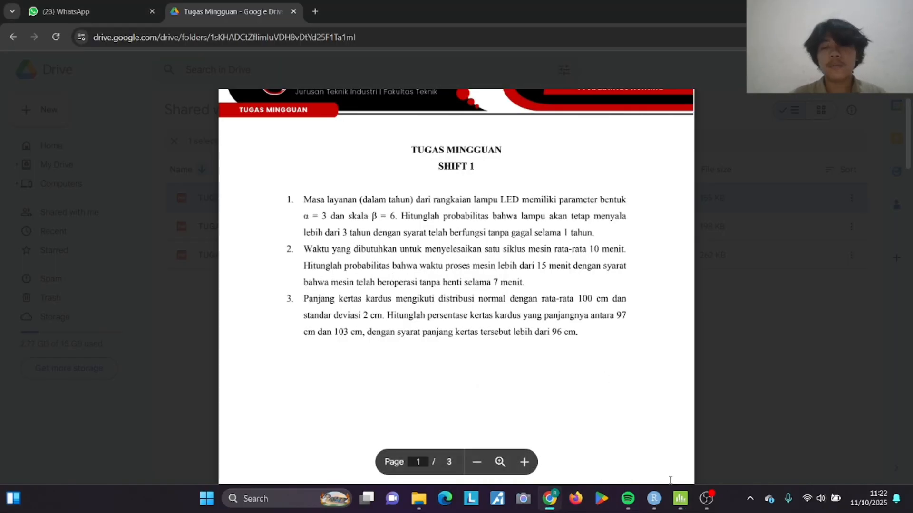
mouse_move(680, 498)
left_click(672, 458)
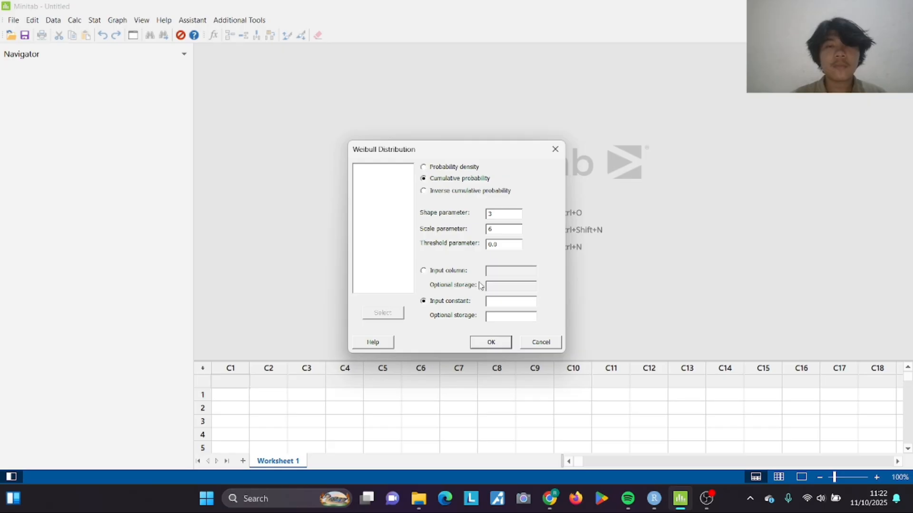
left_click(497, 301)
type("3")
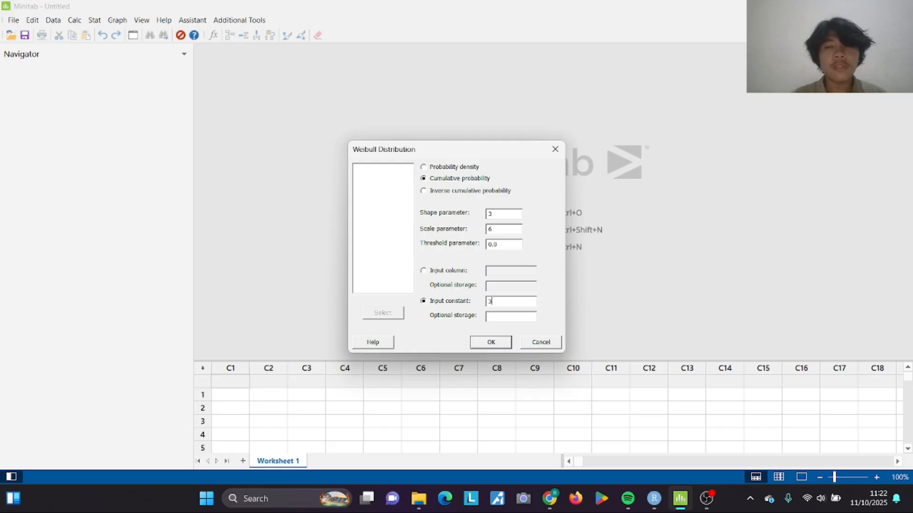
left_click(505, 342)
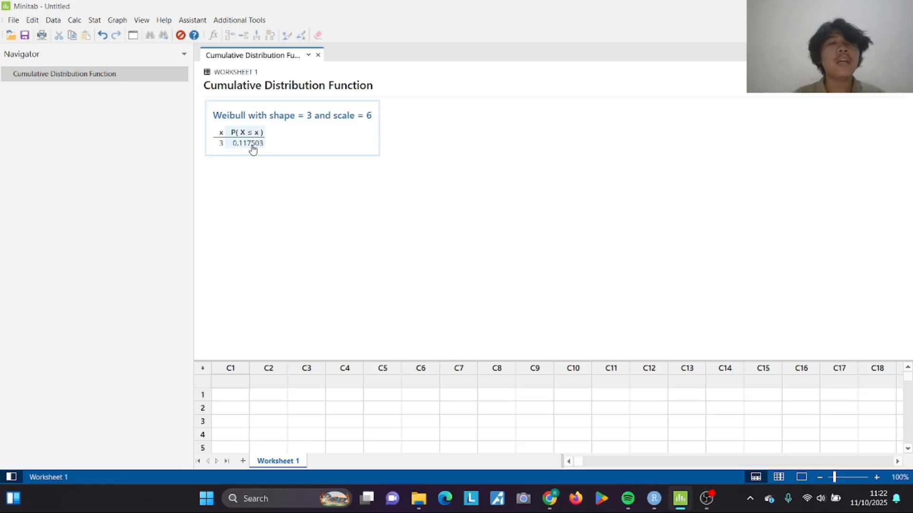
- Recheck problem 1's condition in the assignment PDF and calculate the Weibull cumulative probability (shape 3, scale 6) for an input constant of 1
left_click(76, 21)
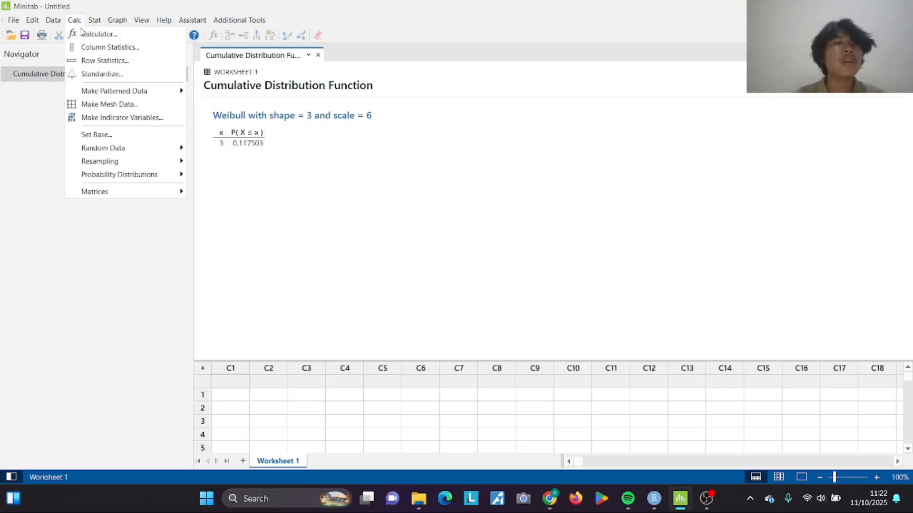
mouse_move(140, 177)
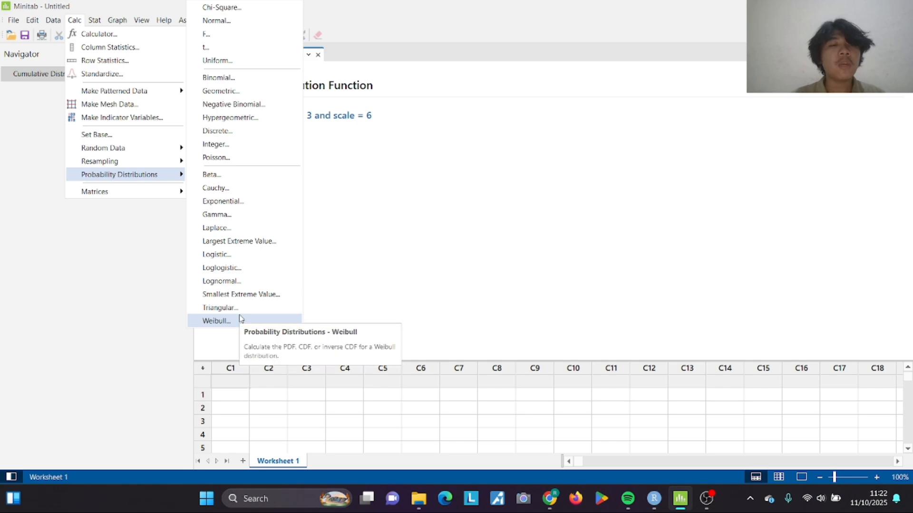
left_click(216, 321)
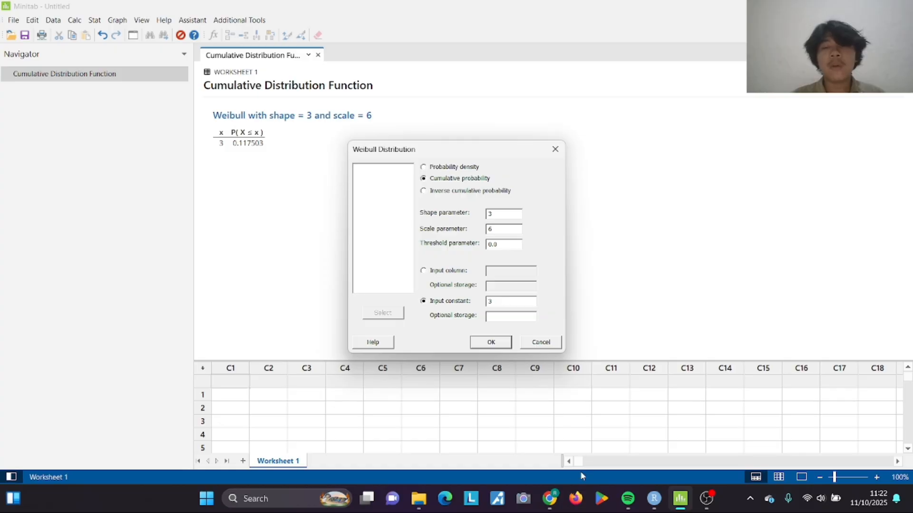
mouse_move(549, 498)
left_click(550, 430)
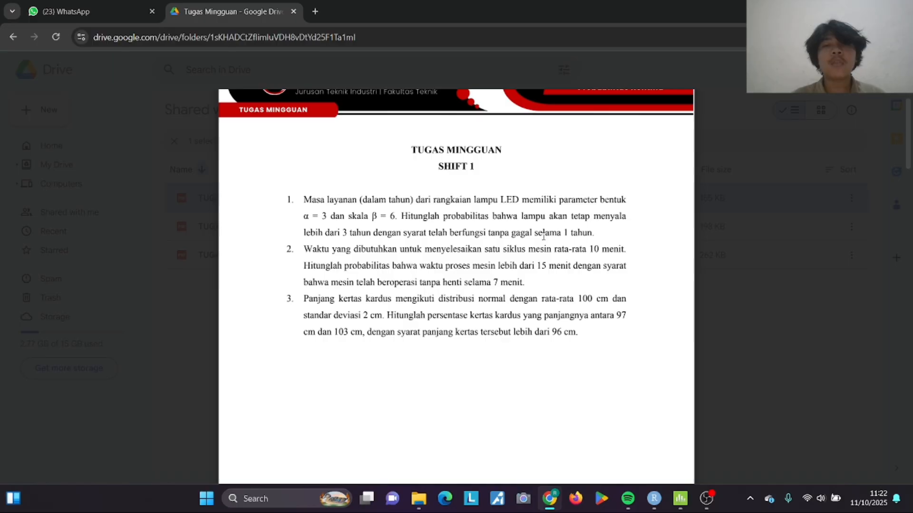
mouse_move(677, 501)
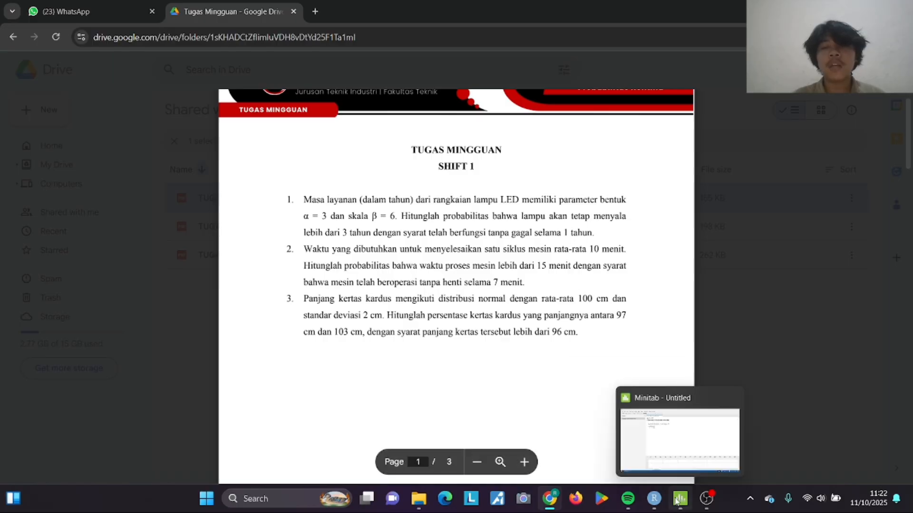
left_click(675, 439)
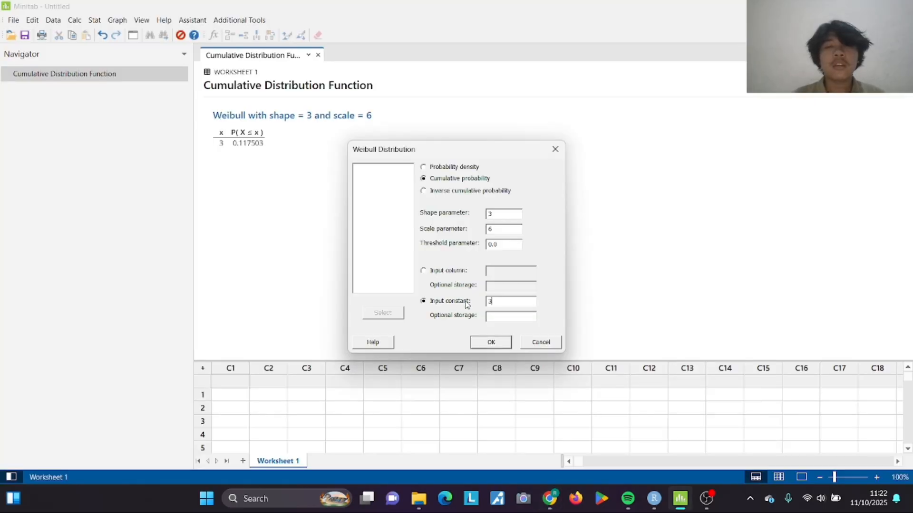
left_click(501, 303)
key("BackSpace")
type("1")
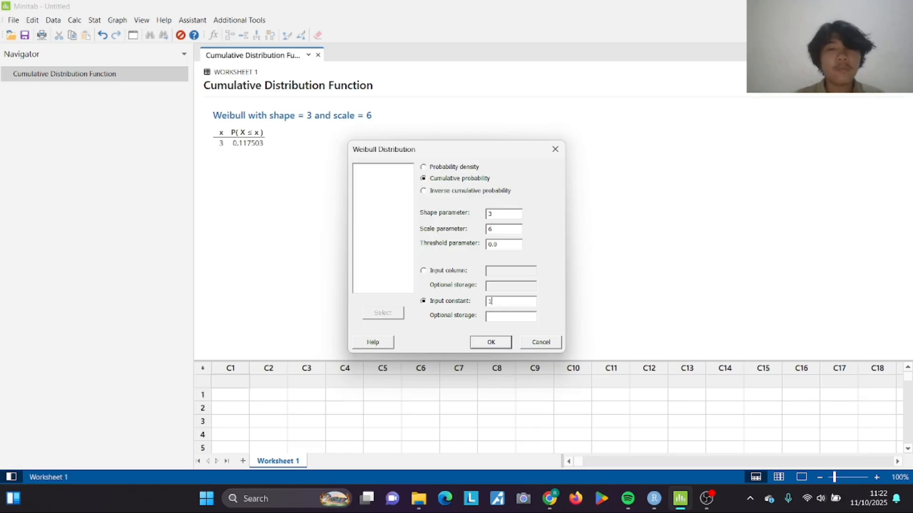
left_click(494, 342)
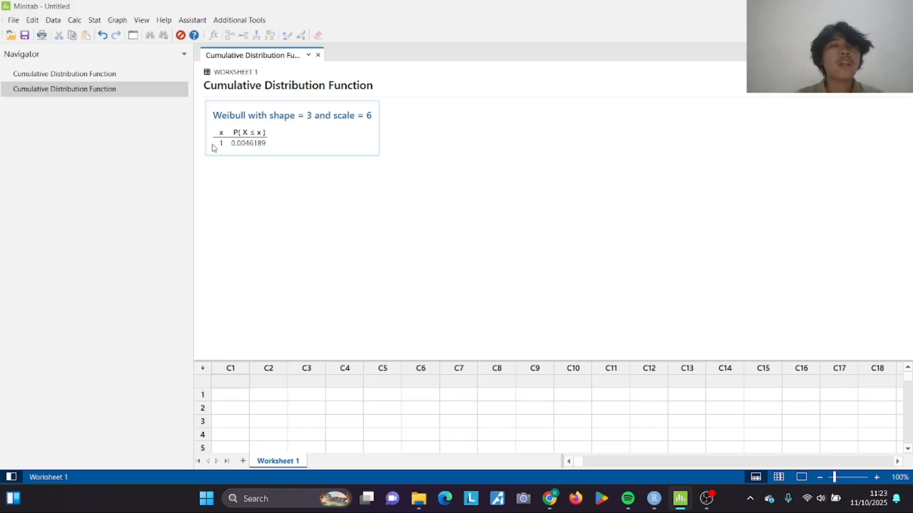
left_click(77, 21)
mouse_move(127, 179)
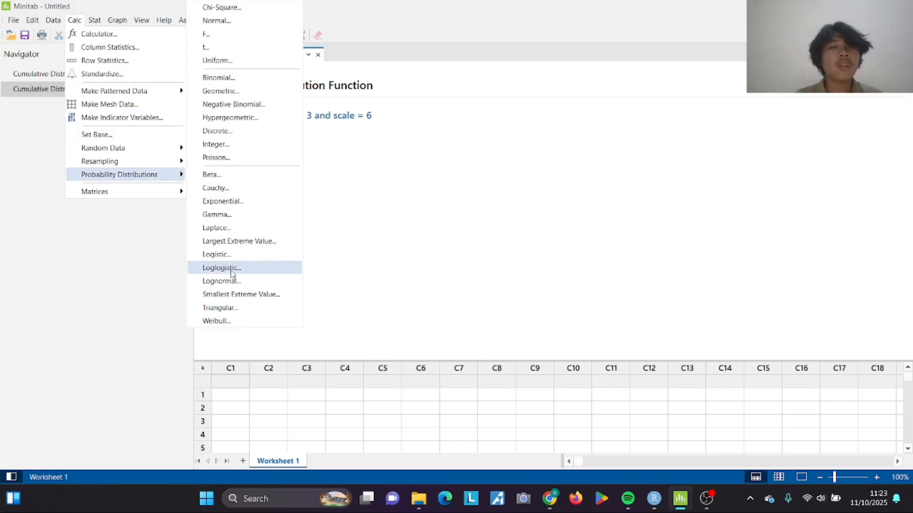
left_click(238, 201)
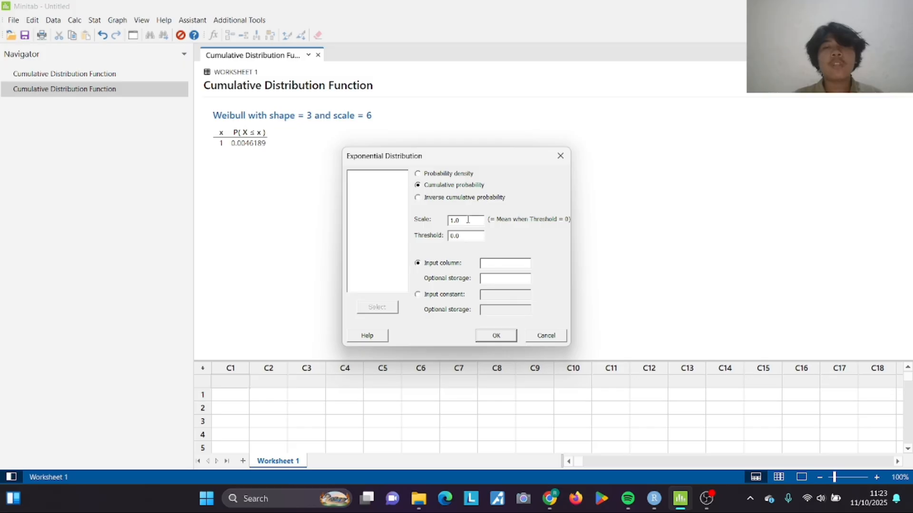
left_click(547, 435)
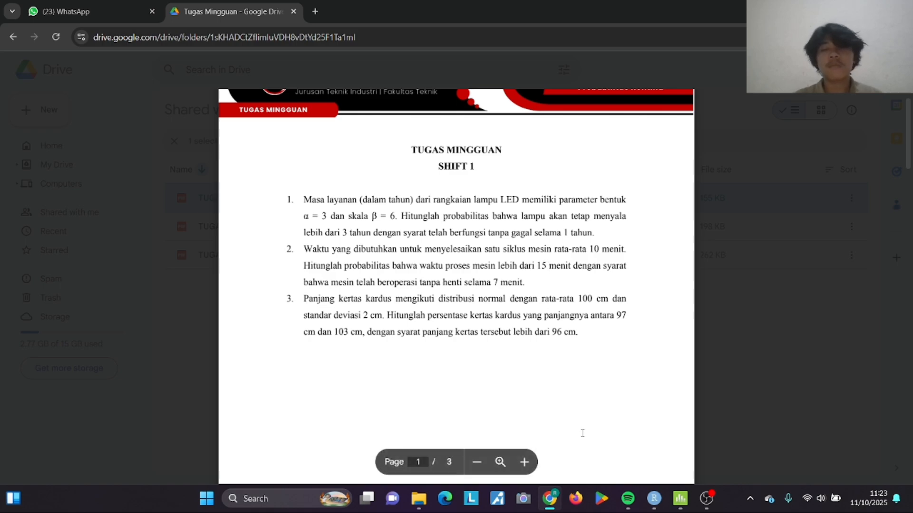
mouse_move(680, 498)
left_click(628, 443)
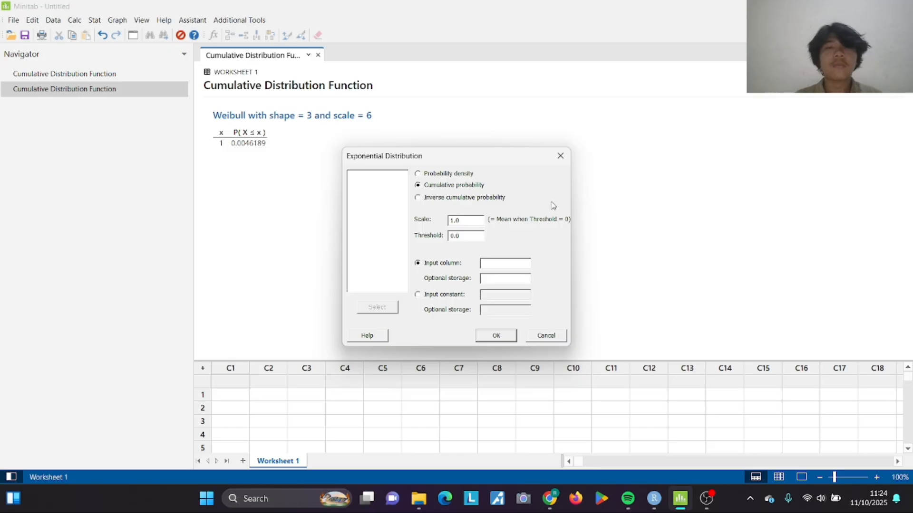
left_click(564, 162)
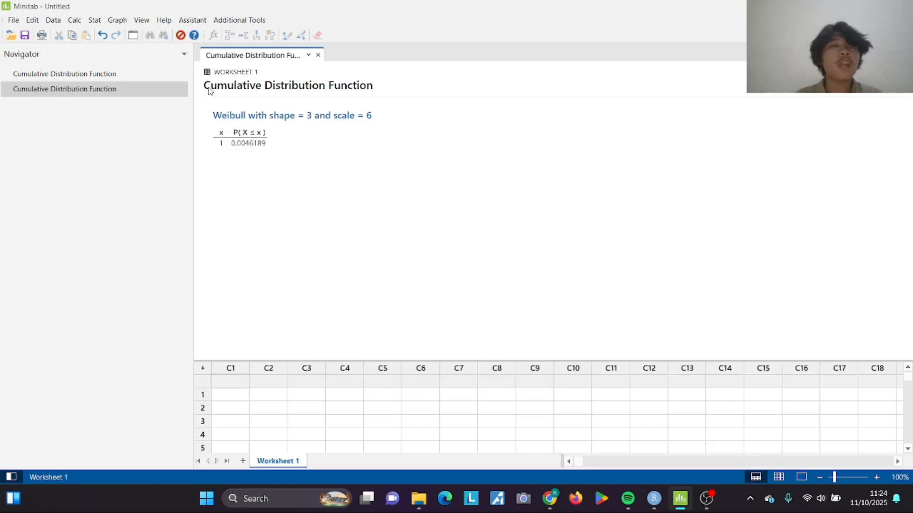
- Check problem 2's mean in the assignment PDF and set up an exponential cumulative probability calculation with scale 10, using an input constant
left_click(75, 20)
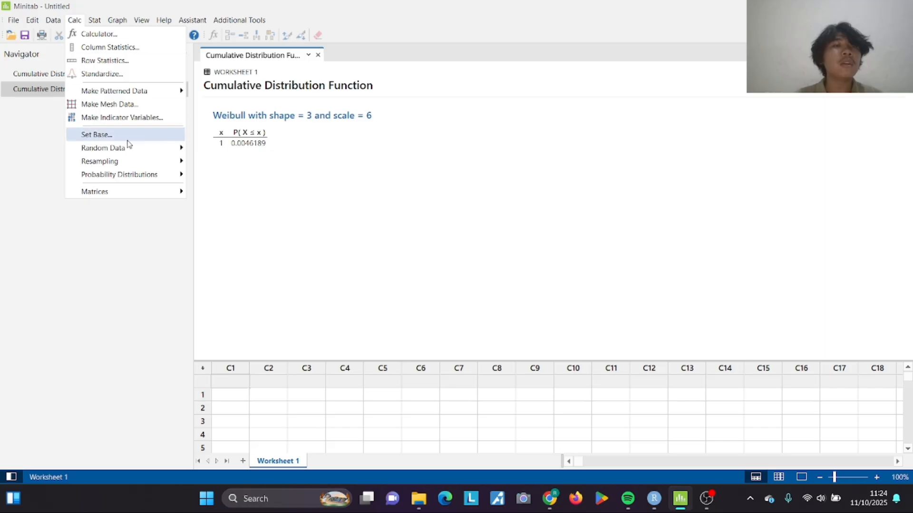
mouse_move(133, 153)
mouse_move(142, 177)
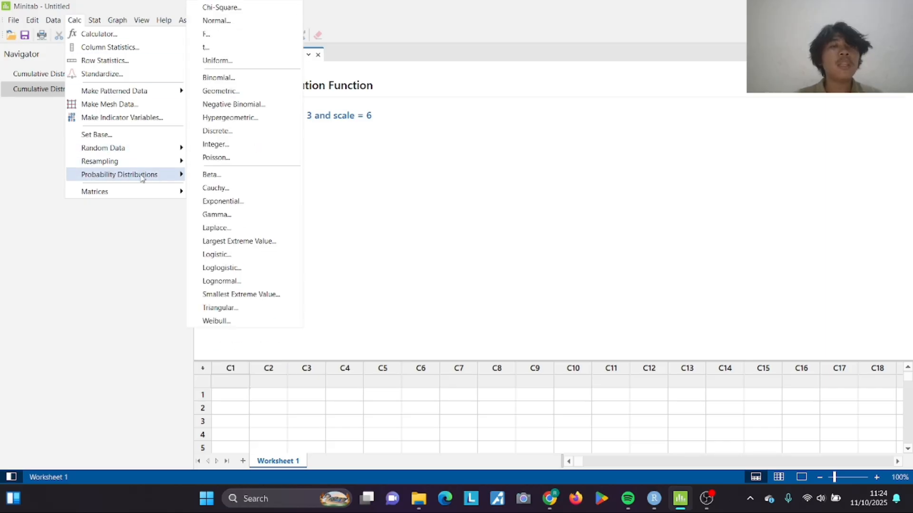
left_click(235, 202)
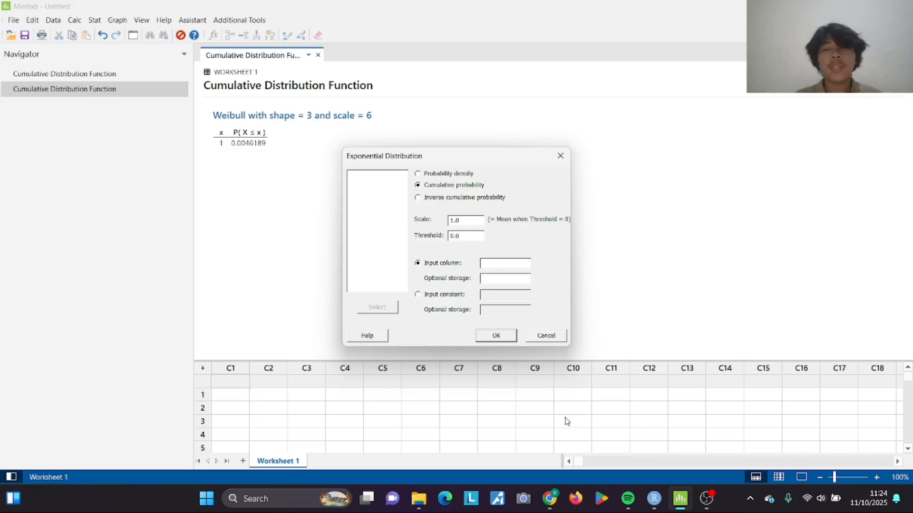
mouse_move(554, 493)
left_click(556, 445)
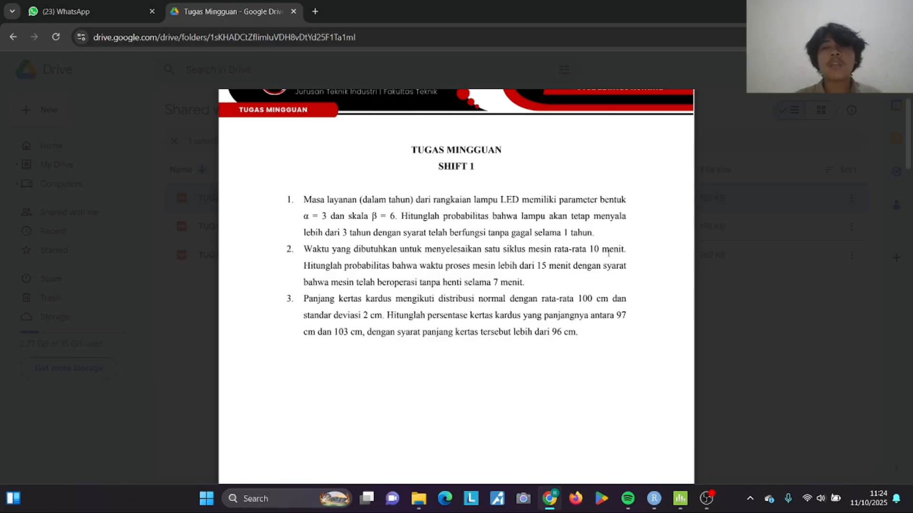
mouse_move(553, 495)
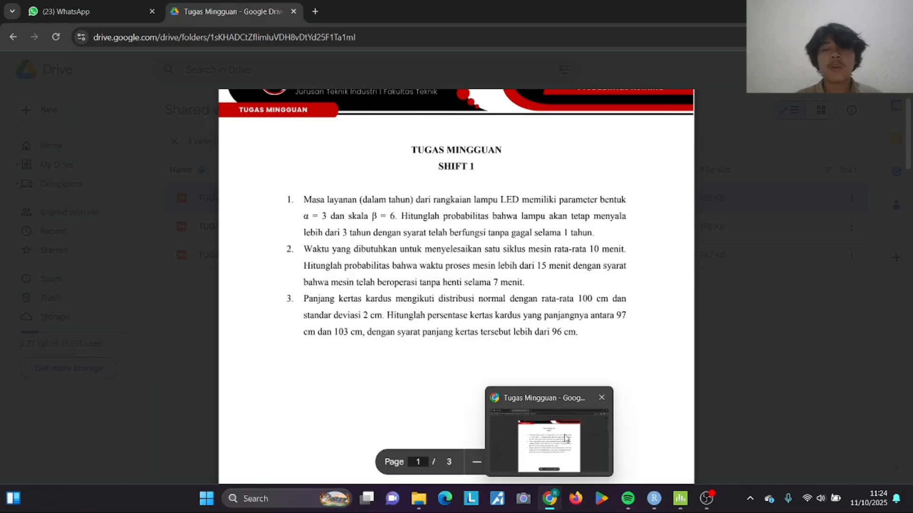
left_click(681, 434)
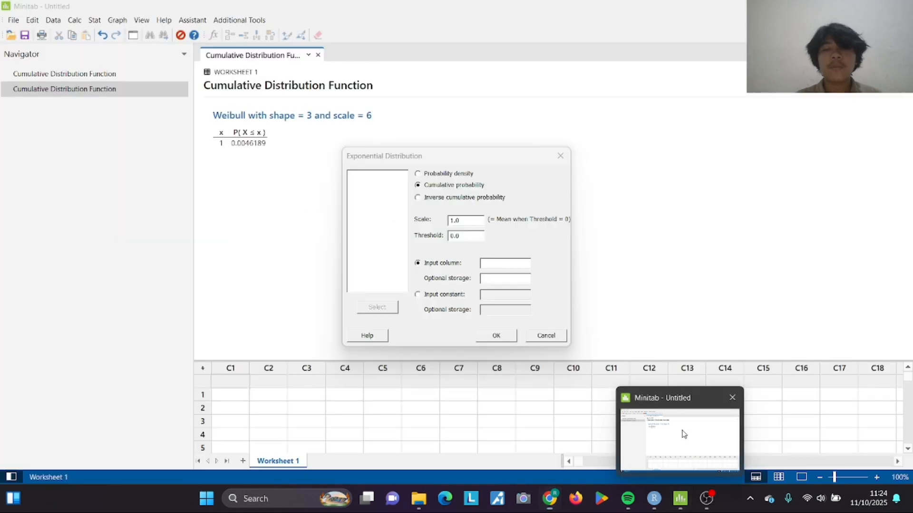
left_click_drag(474, 221, 352, 228)
key("BackSpace")
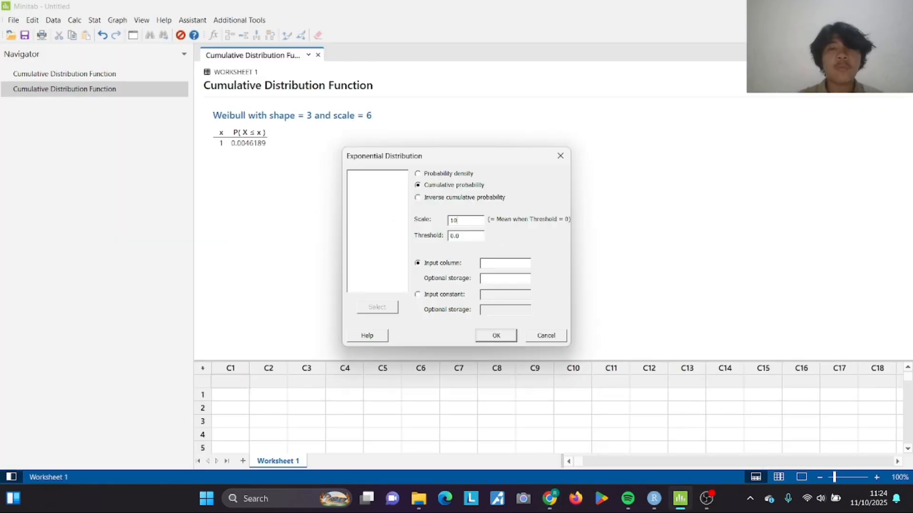
left_click(420, 295)
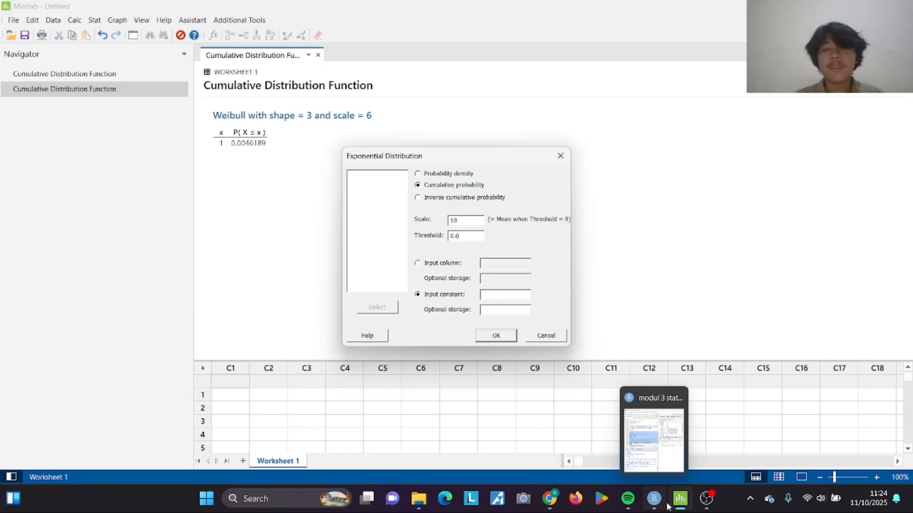
- Look up problem 2's process time limit in the assignment PDF and calculate the exponential cumulative probability for an input constant of 15
left_click(554, 497)
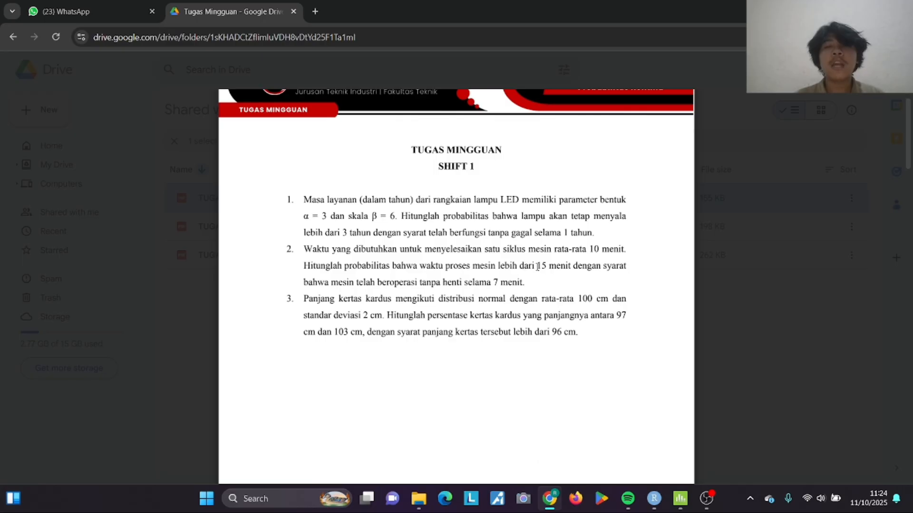
mouse_move(680, 498)
left_click(688, 443)
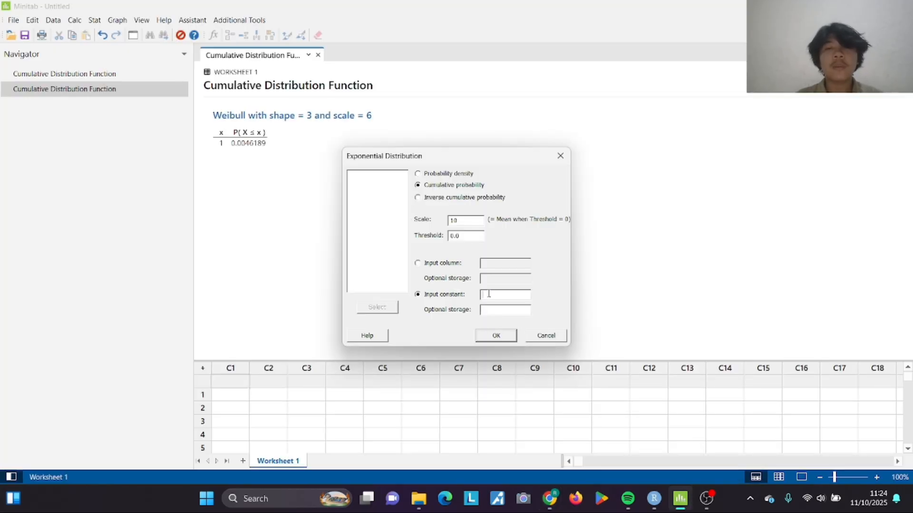
type("15")
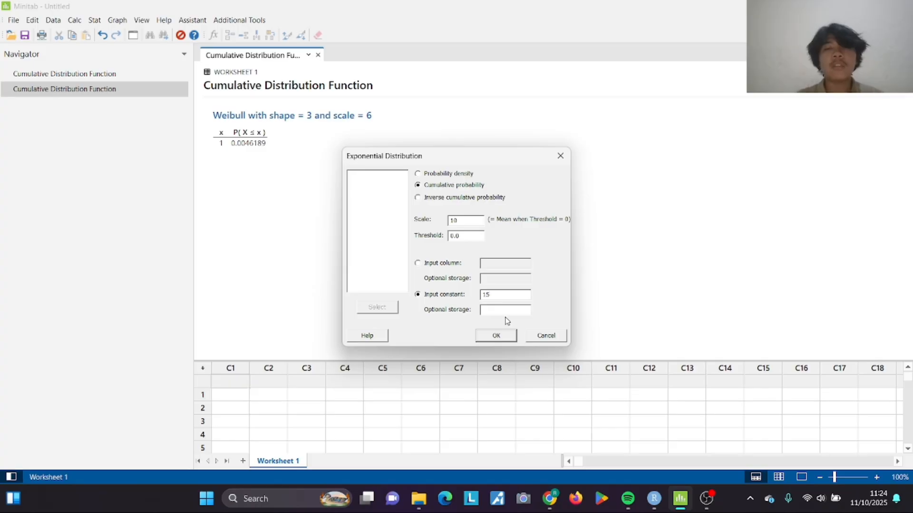
left_click(495, 336)
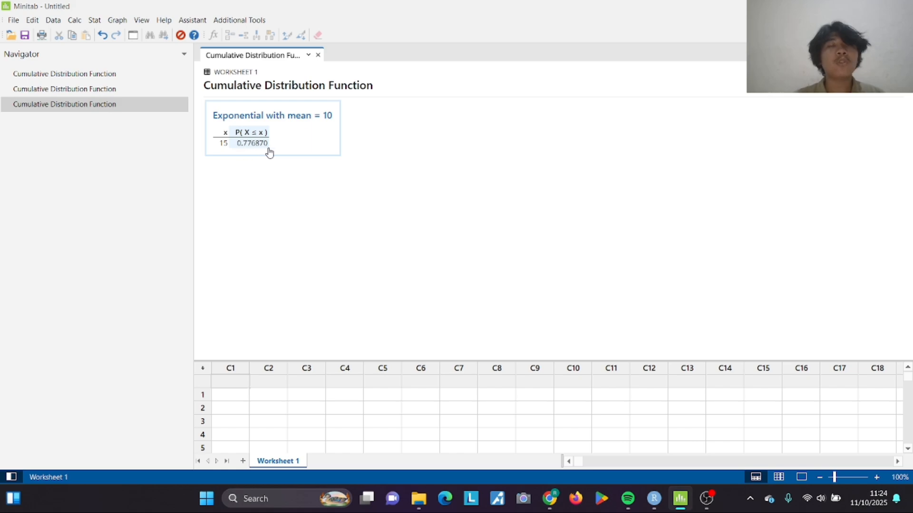
- Check problem 2's condition in the assignment PDF and calculate the exponential cumulative probability with scale 10 for an input constant of 7
left_click(75, 20)
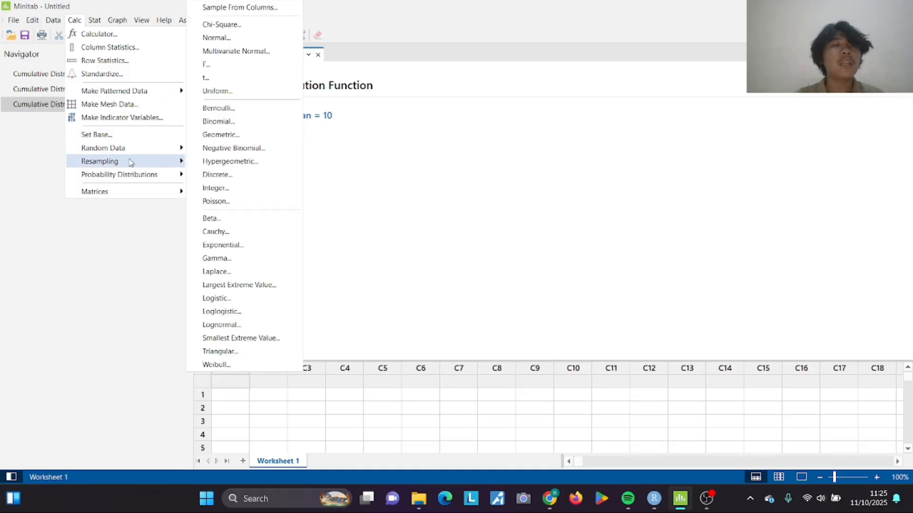
mouse_move(138, 176)
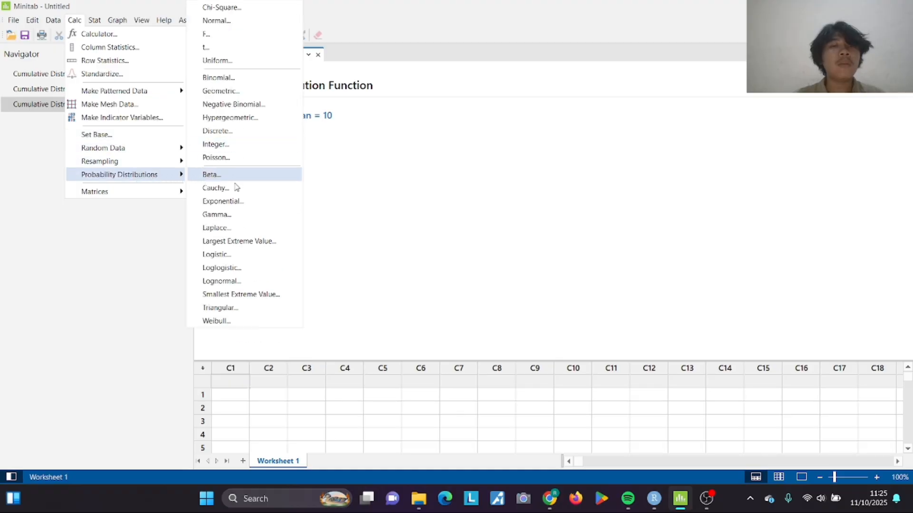
left_click(241, 203)
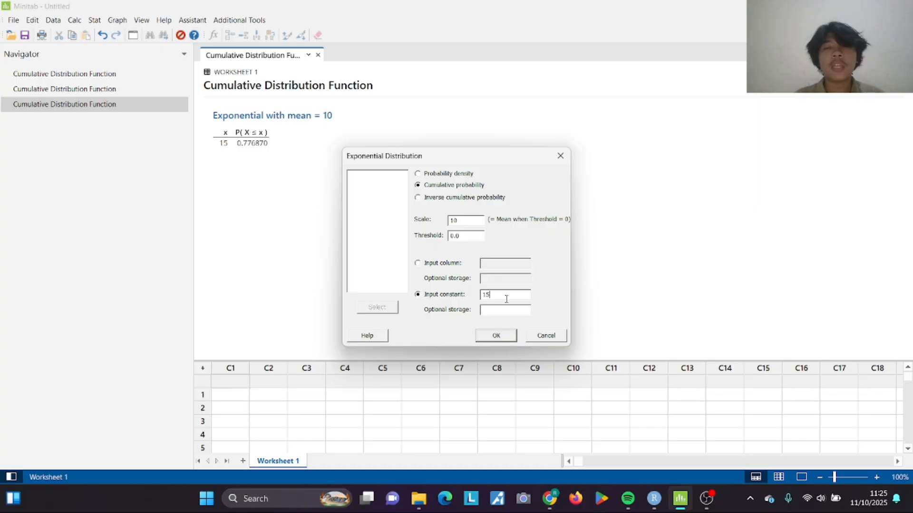
mouse_move(550, 497)
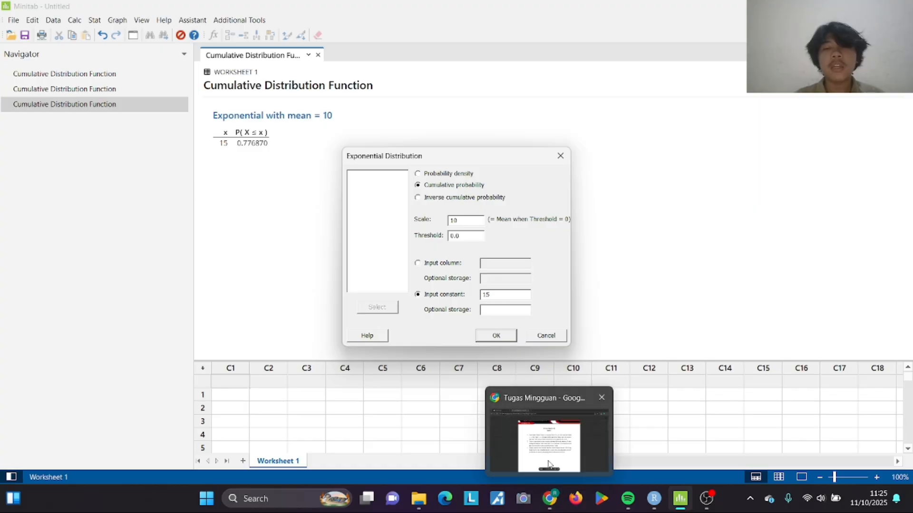
left_click(550, 464)
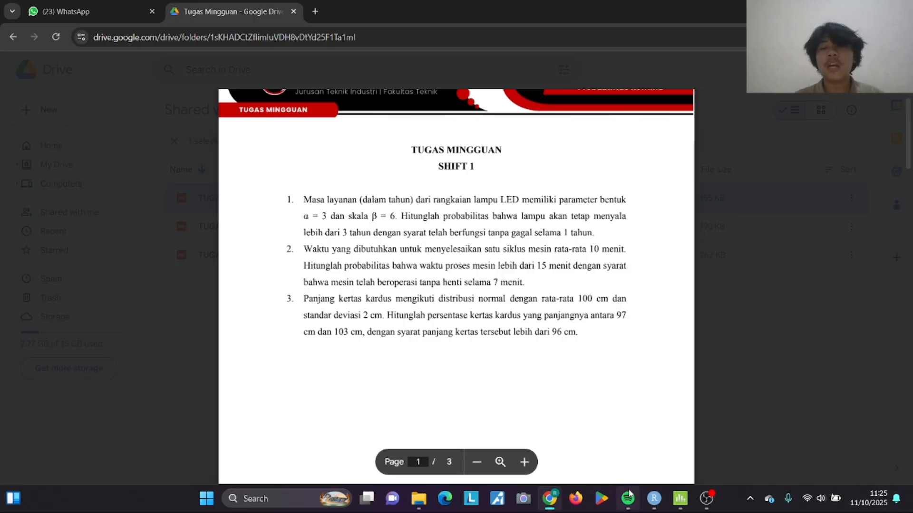
mouse_move(682, 500)
left_click(681, 460)
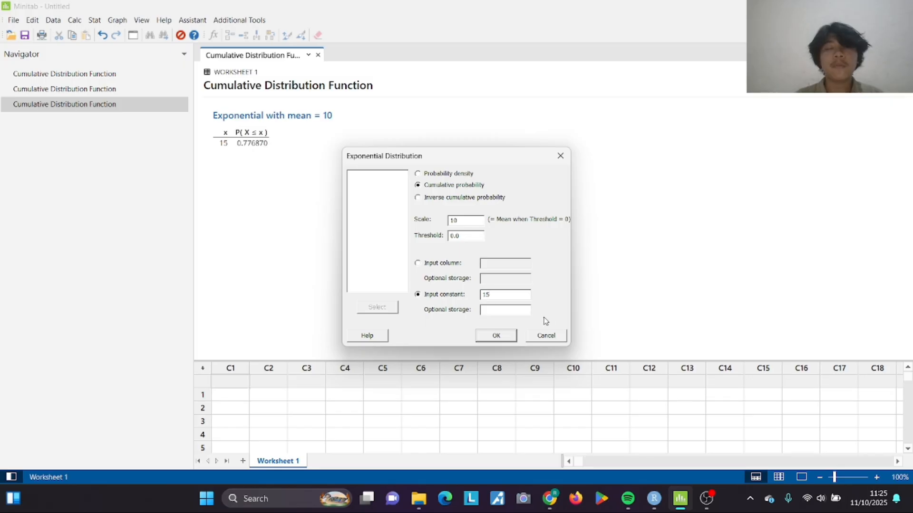
type("7")
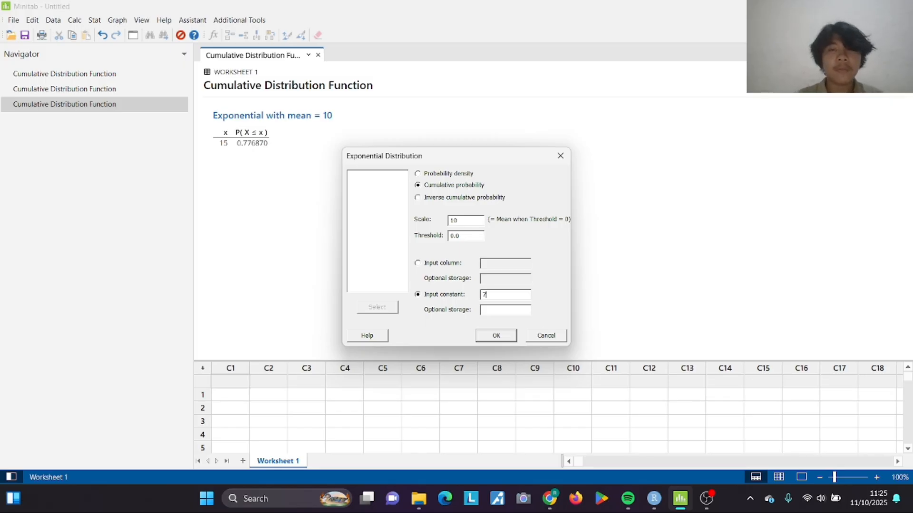
left_click(496, 335)
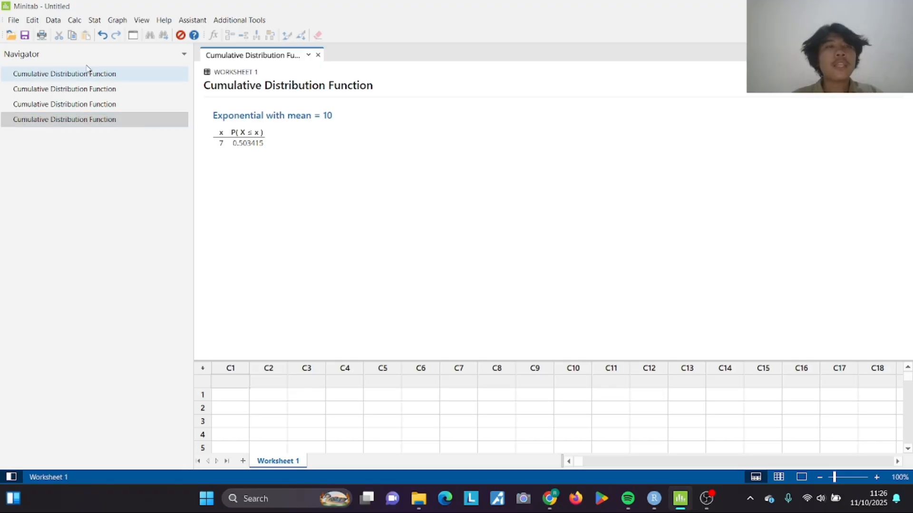
- Start a normal cumulative probability calculation, look up problem 3's mean in the assignment PDF, and set the mean to 100
left_click(75, 21)
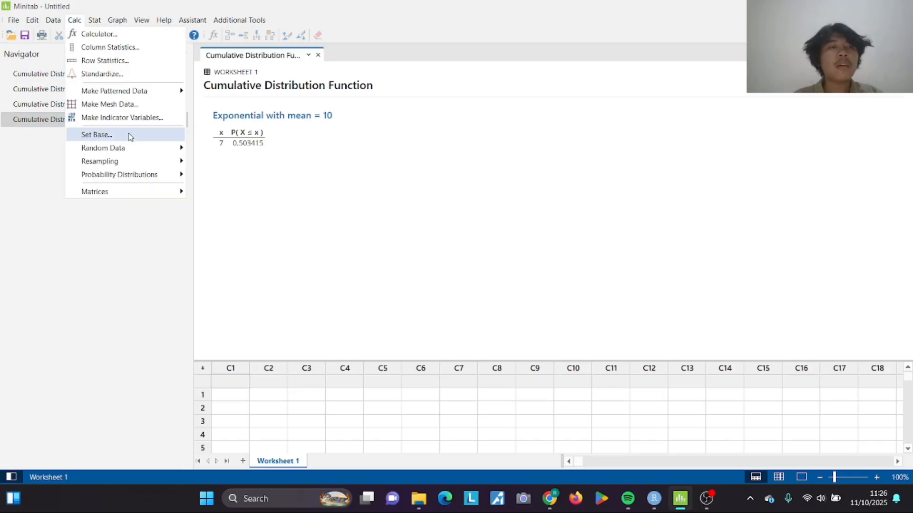
mouse_move(134, 175)
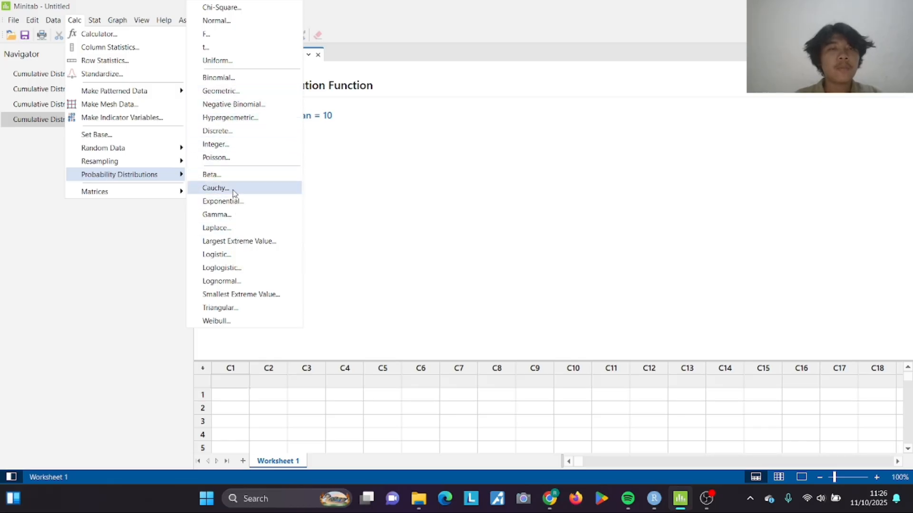
left_click(247, 22)
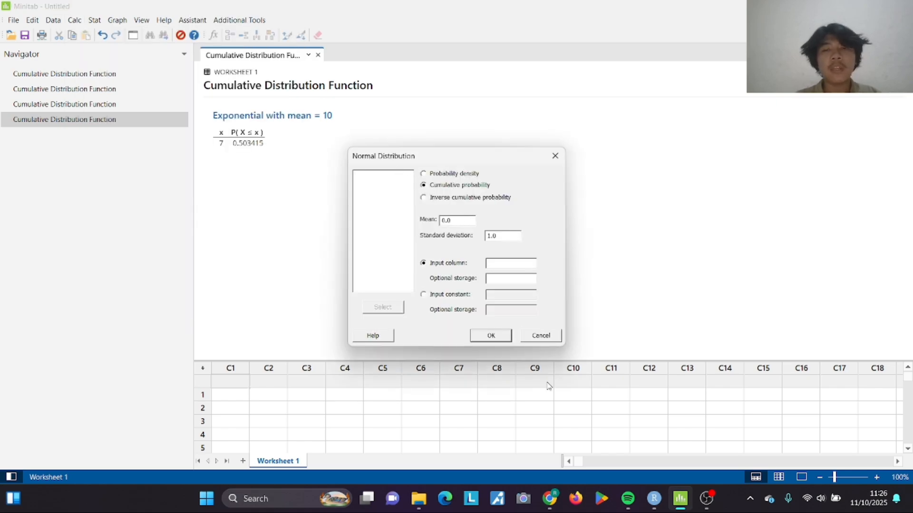
mouse_move(552, 497)
left_click(553, 450)
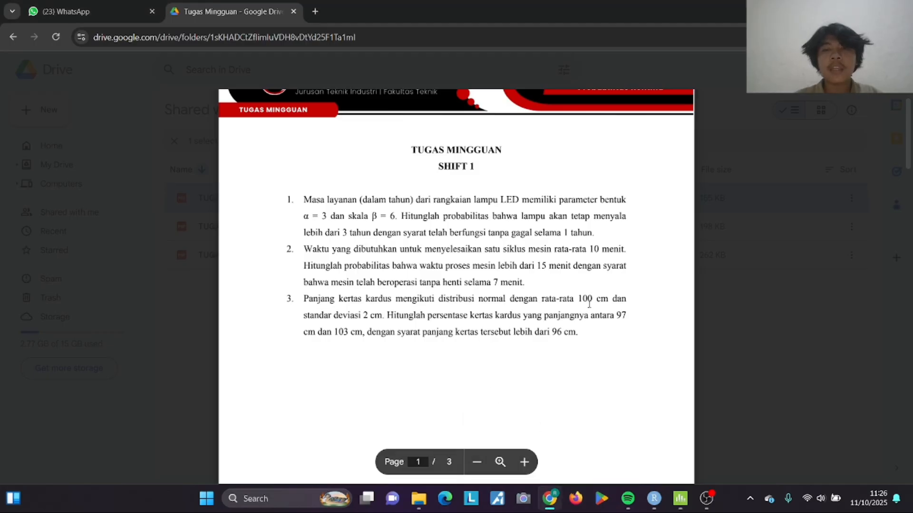
mouse_move(680, 498)
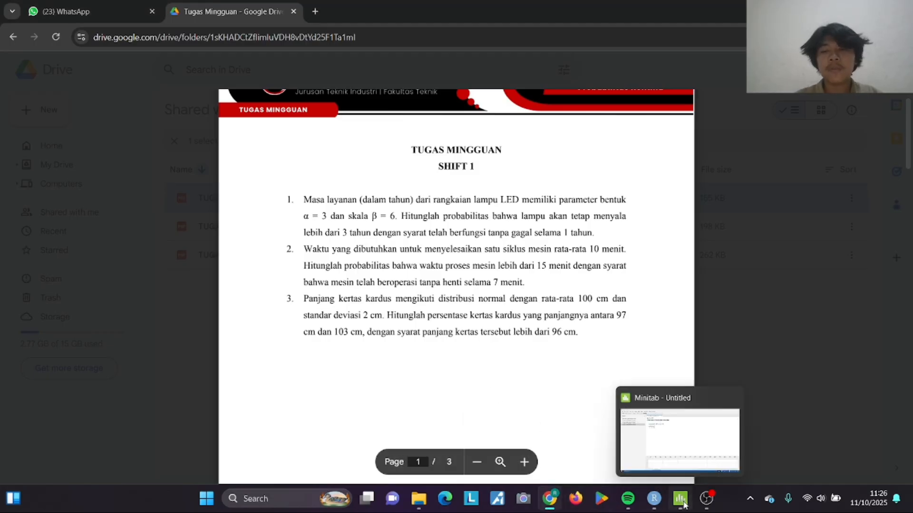
left_click(675, 435)
double_click(459, 221)
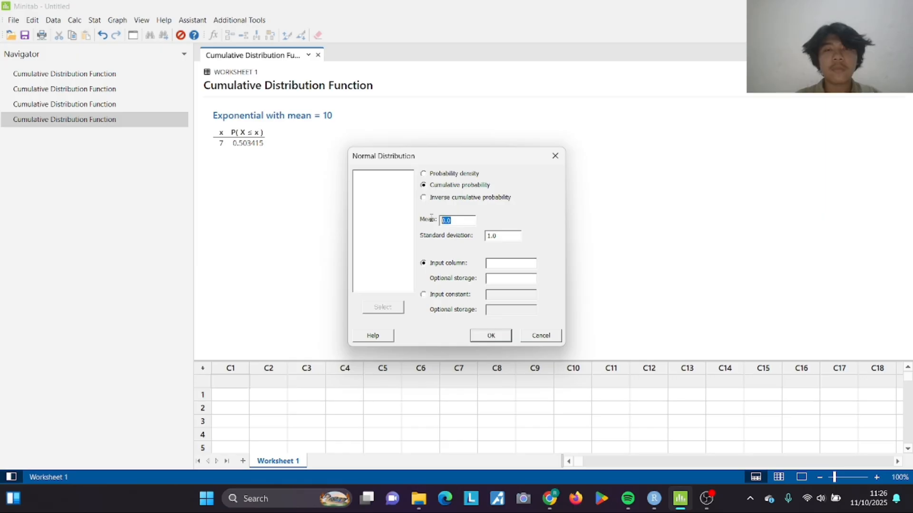
key("BackSpace")
type("10")
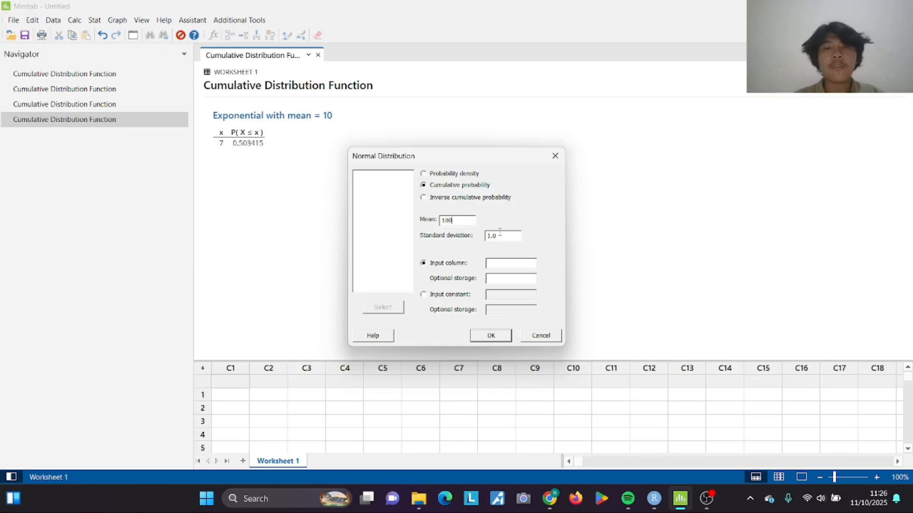
- Check problem 3's standard deviation in the assignment PDF, set it to 2, and choose an input constant for the calculation
left_click(554, 499)
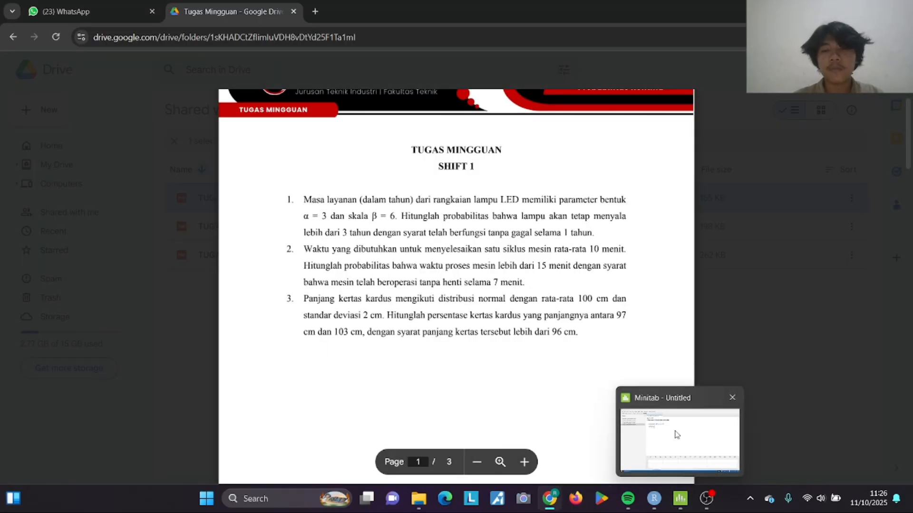
left_click(680, 499)
left_click_drag(509, 236, 490, 236)
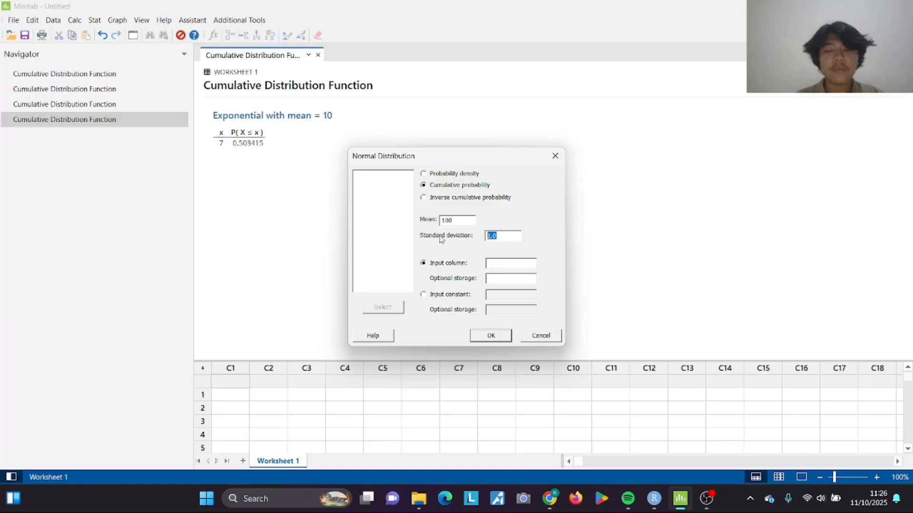
key("BackSpace")
type("2")
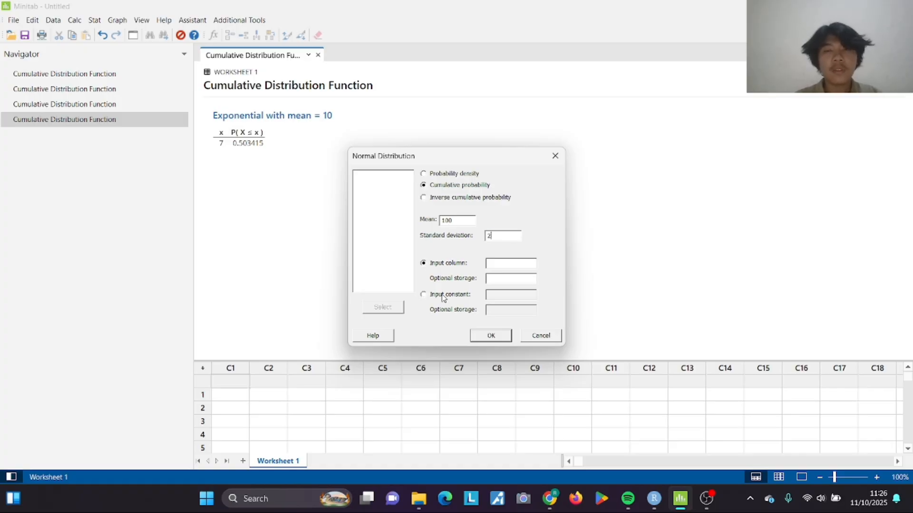
left_click(424, 295)
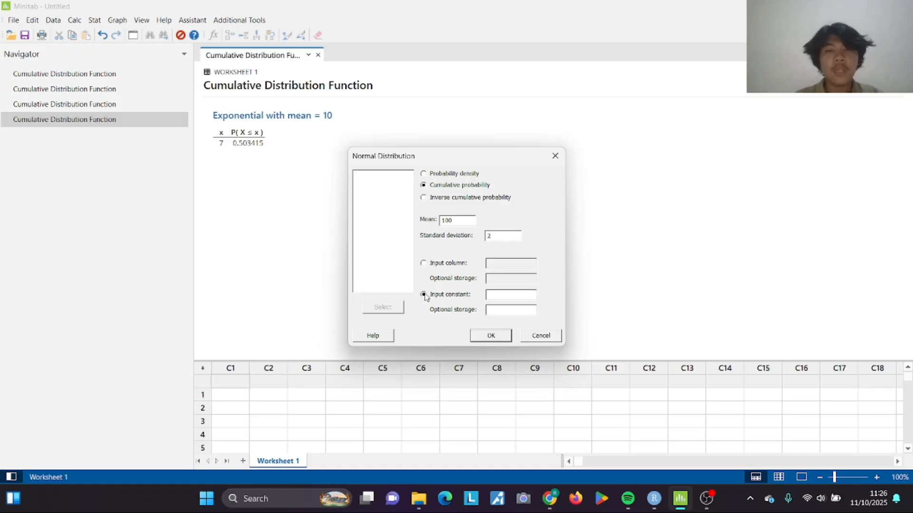
- Look up problem 3's lower length limit in the assignment PDF and calculate the normal cumulative probability for an input constant of 97
mouse_move(672, 492)
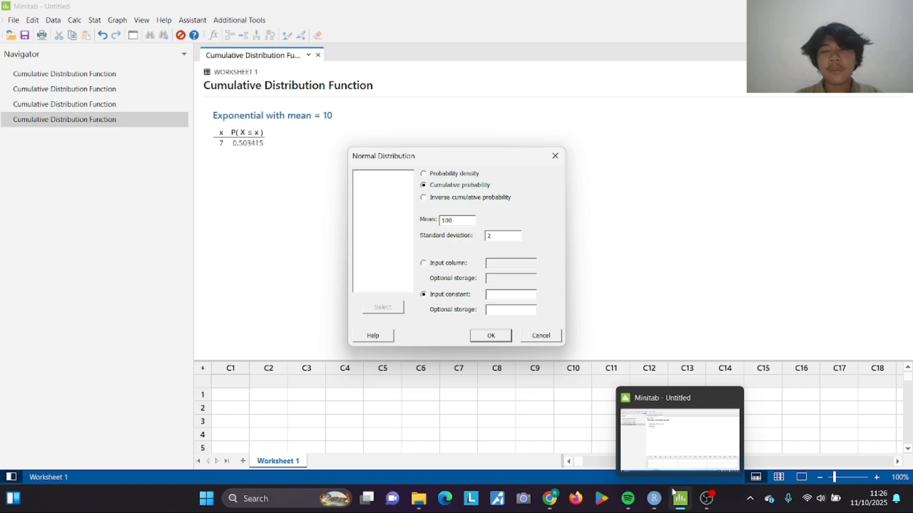
left_click(553, 450)
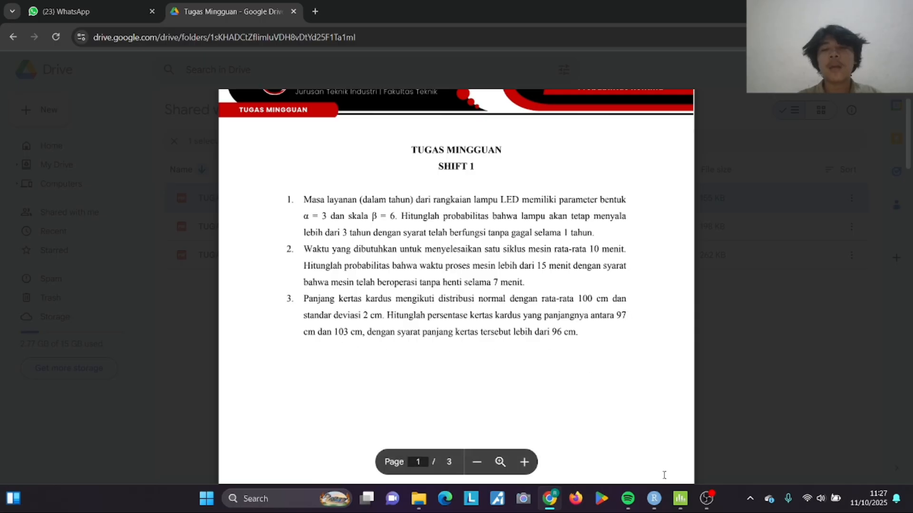
mouse_move(680, 498)
left_click(677, 445)
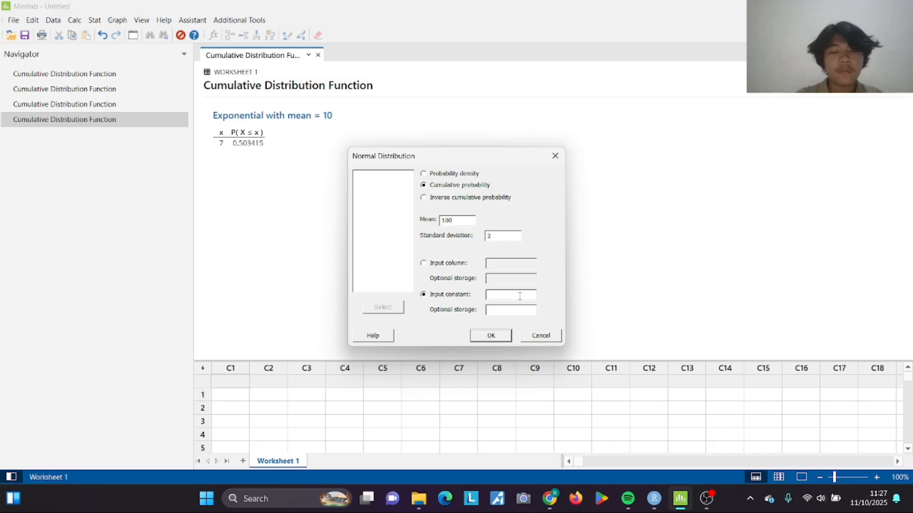
left_click(495, 336)
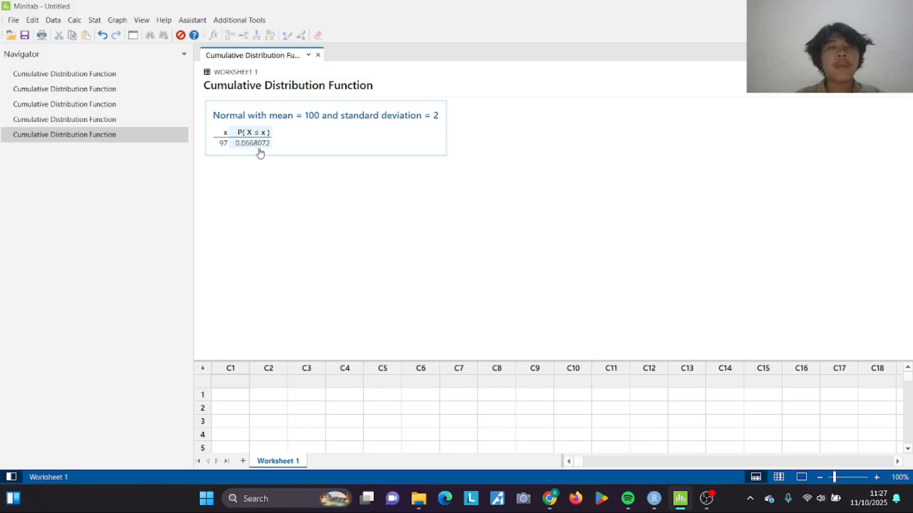
- Calculate the normal cumulative probability with mean 100 and standard deviation 2 for an input constant of 103
left_click(75, 21)
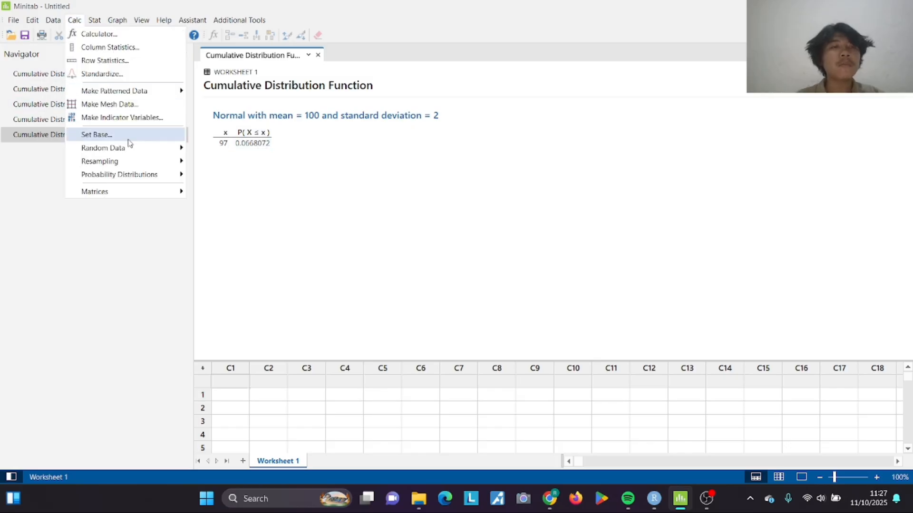
mouse_move(138, 172)
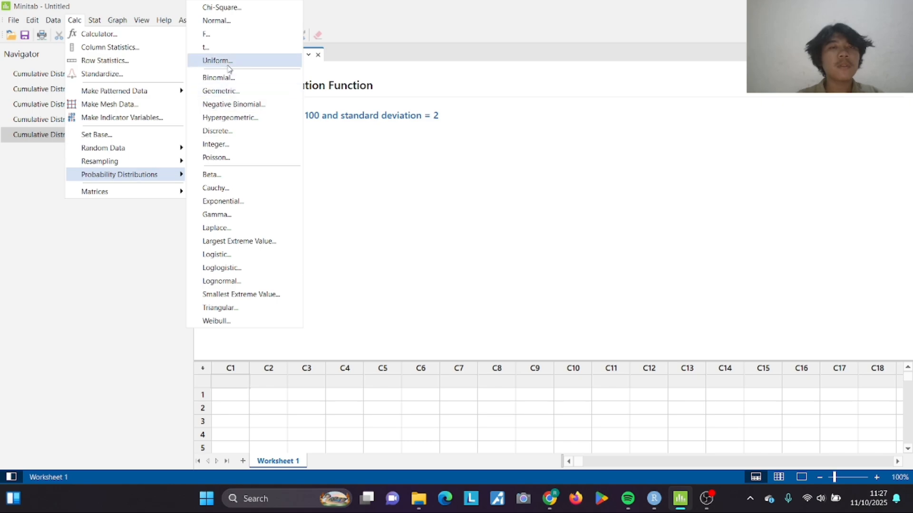
left_click(222, 22)
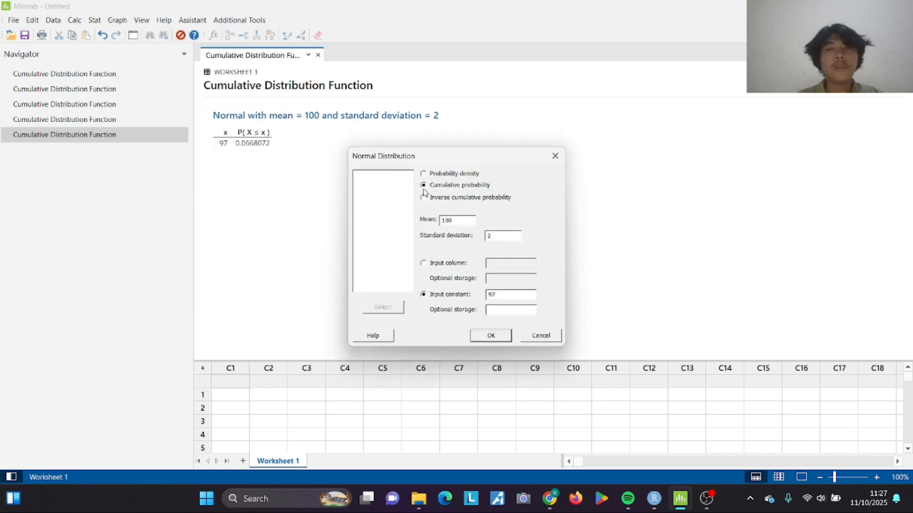
left_click(514, 294)
type("103")
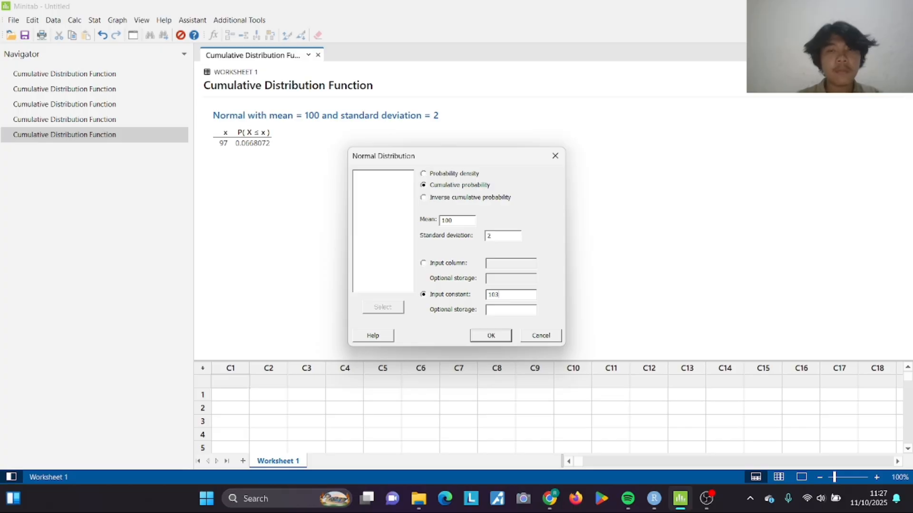
left_click(503, 338)
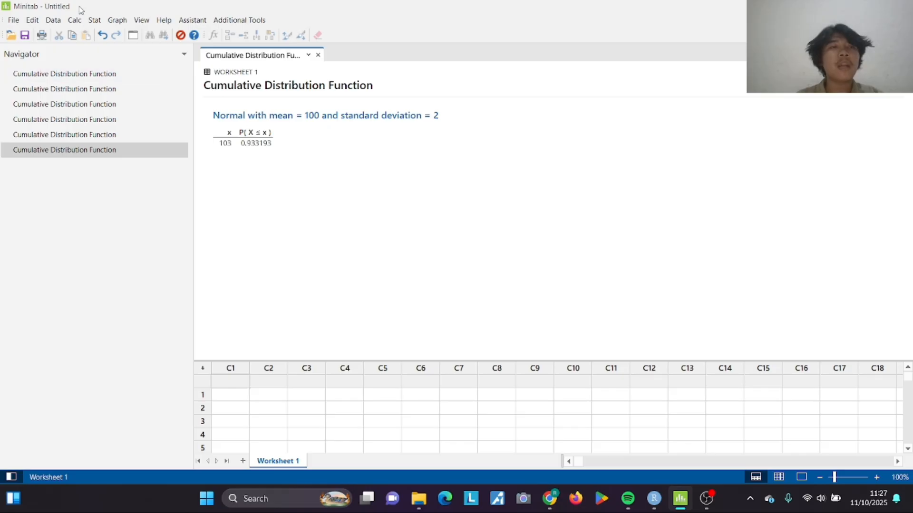
- Check problem 3's condition in the assignment PDF and calculate the normal cumulative probability (mean 100, standard deviation 2) for an input constant of 96
left_click(74, 20)
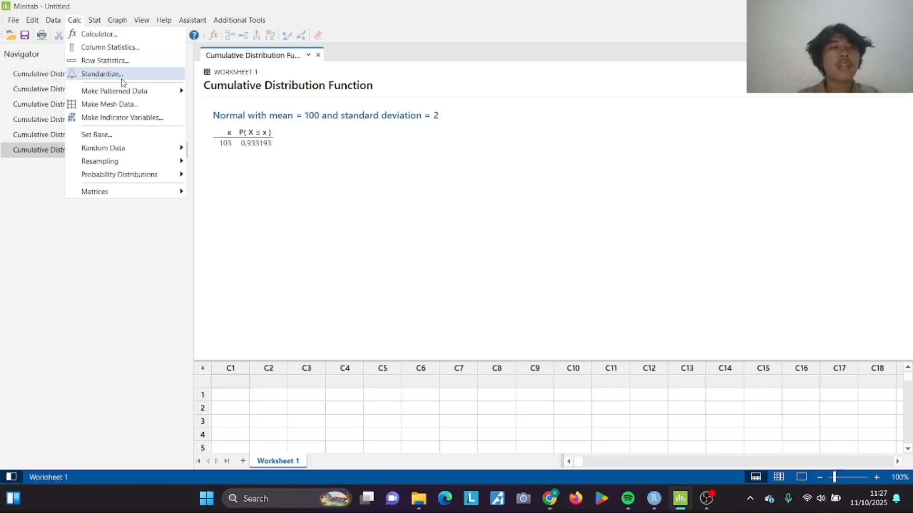
mouse_move(156, 179)
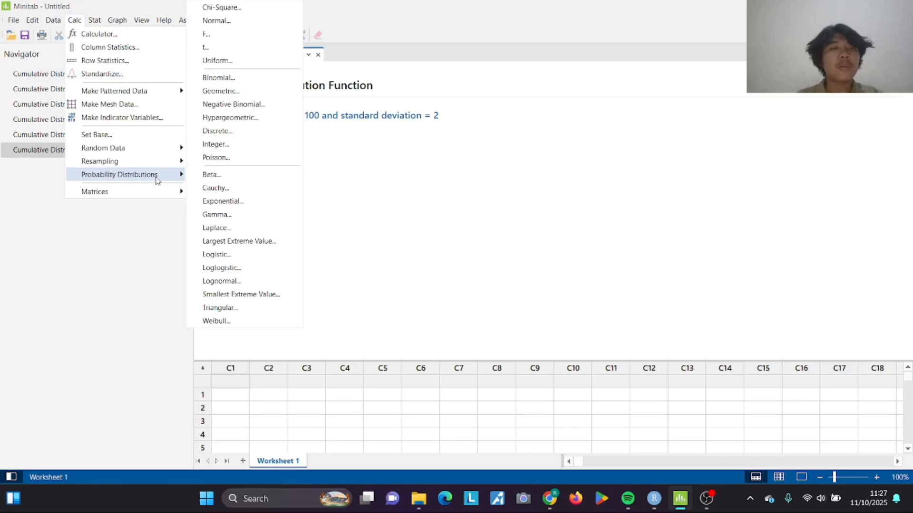
left_click(216, 21)
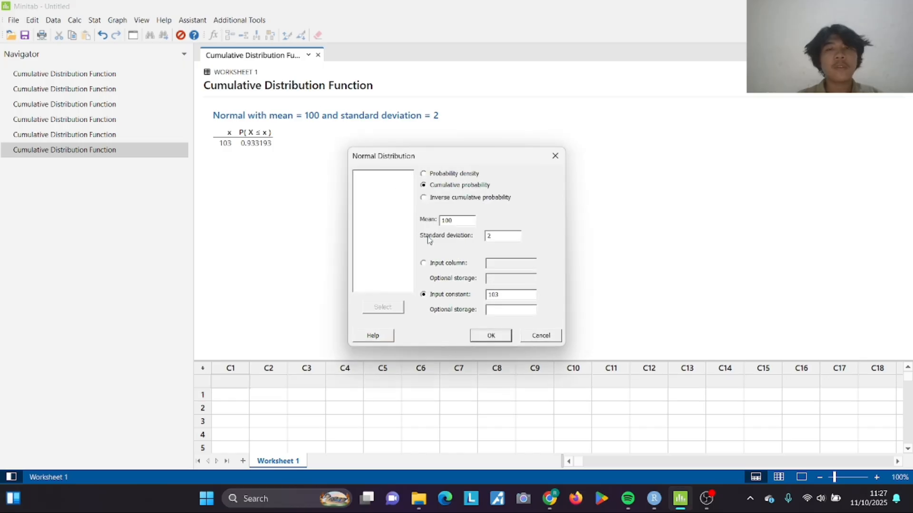
mouse_move(550, 498)
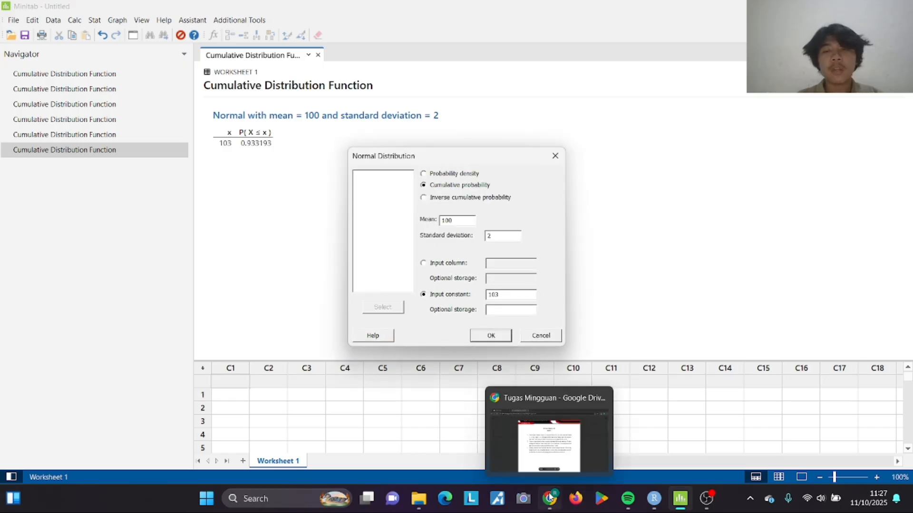
left_click(553, 445)
mouse_move(680, 498)
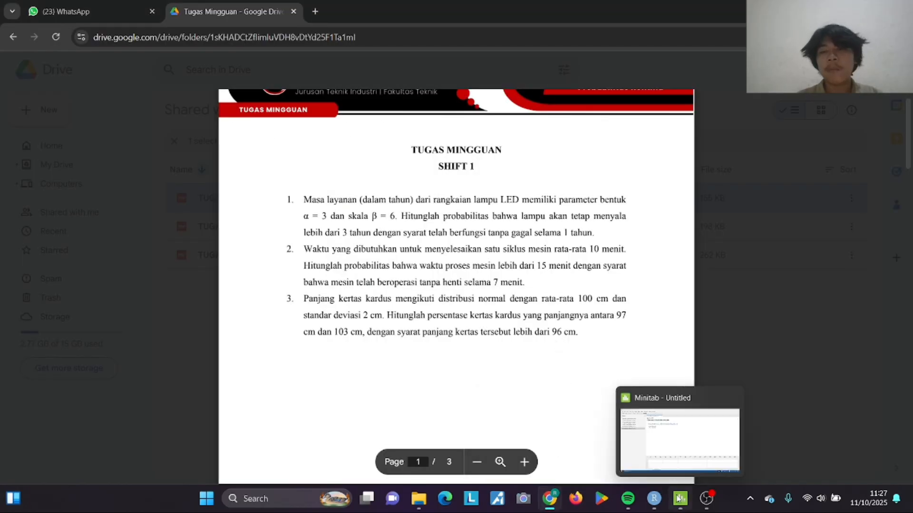
left_click(683, 450)
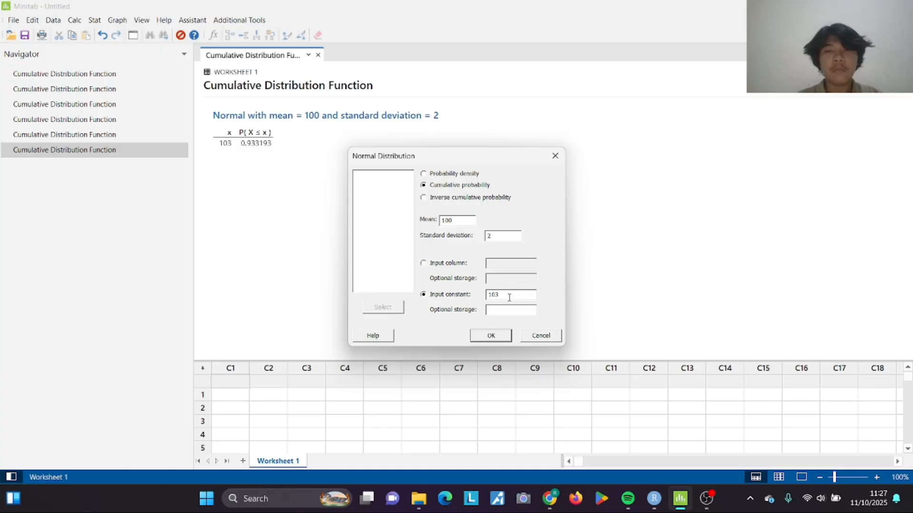
left_click_drag(508, 295, 439, 316)
key("BackSpace")
type("0")
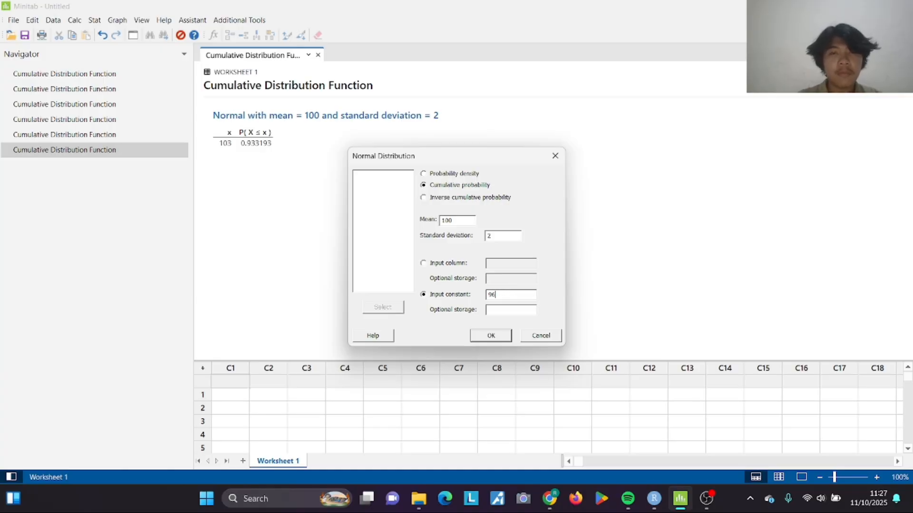
left_click(491, 336)
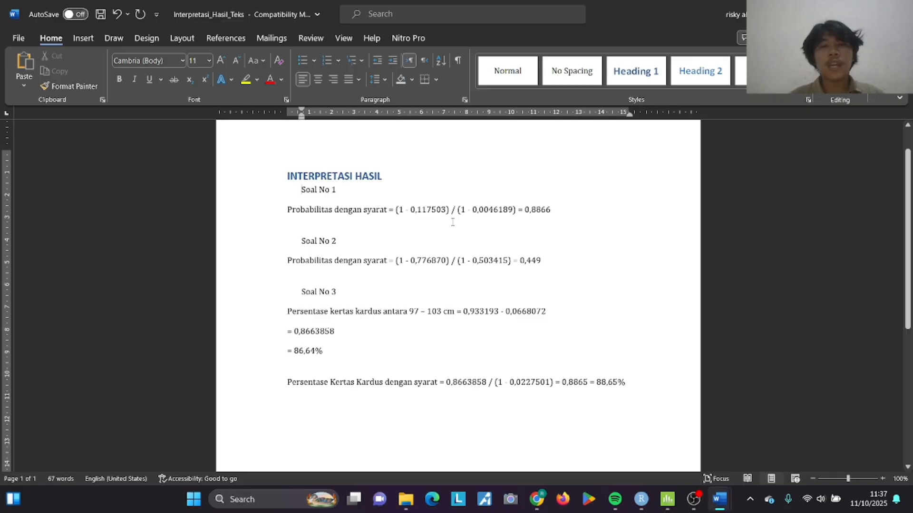
- Compare Minitab's Weibull result for x = 3 with problem 1's conditional probability formula in the Interpretasi_Hasil_Teks Word document
mouse_move(667, 499)
left_click(661, 432)
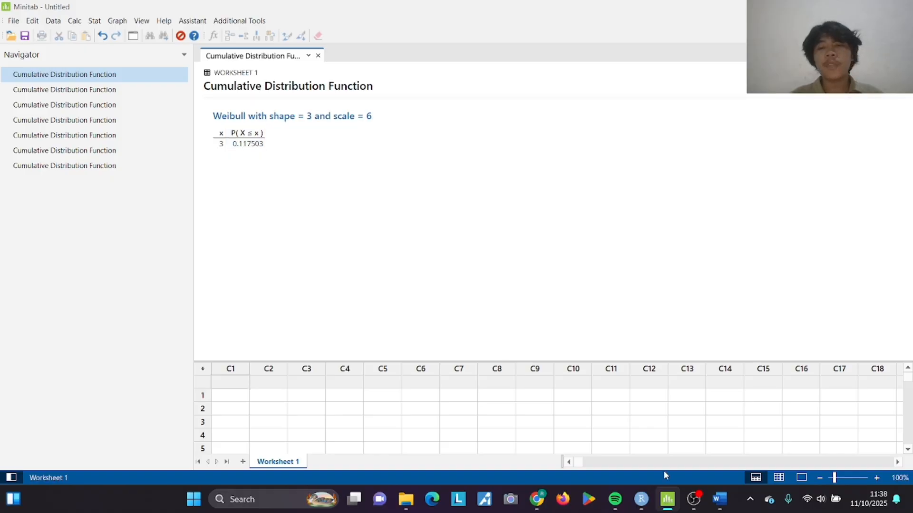
mouse_move(698, 495)
left_click(782, 430)
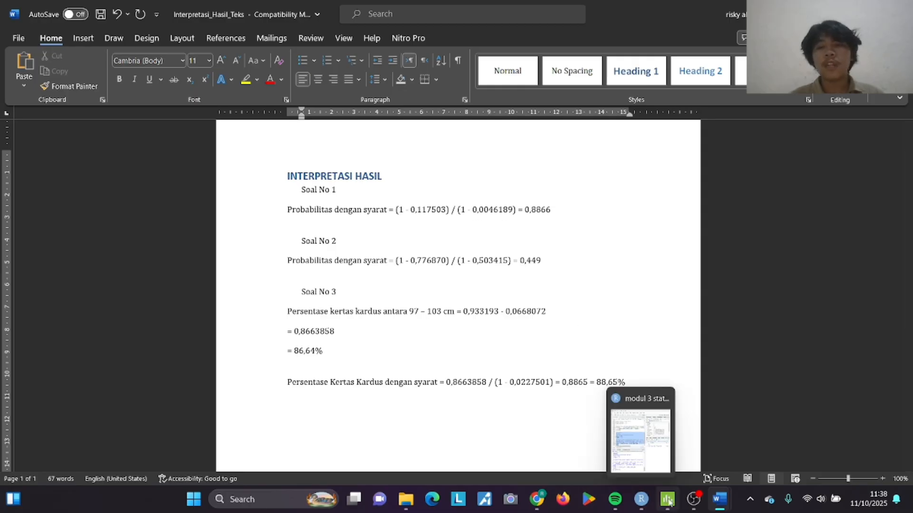
- Review Minitab's Weibull result for x = 1 against problem 1's formula in the Interpretasi_Hasil_Teks Word document, and return to Minitab
left_click(699, 418)
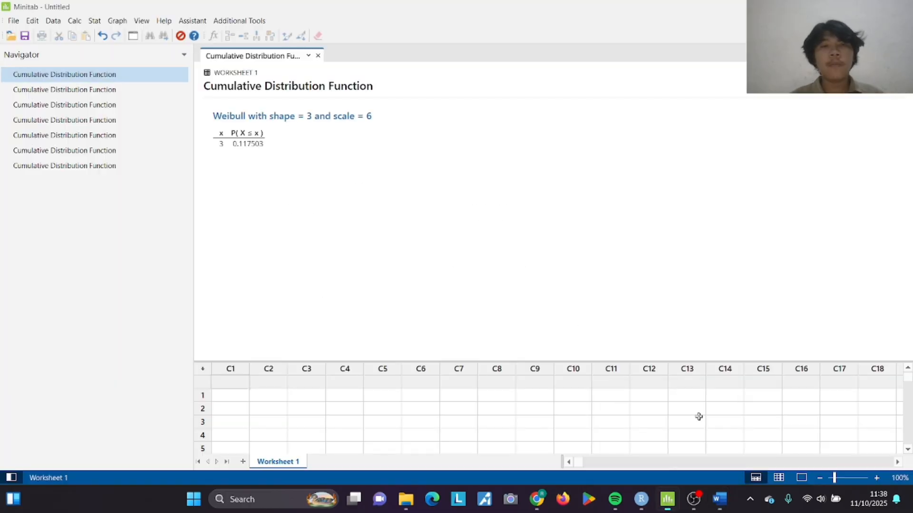
left_click(130, 92)
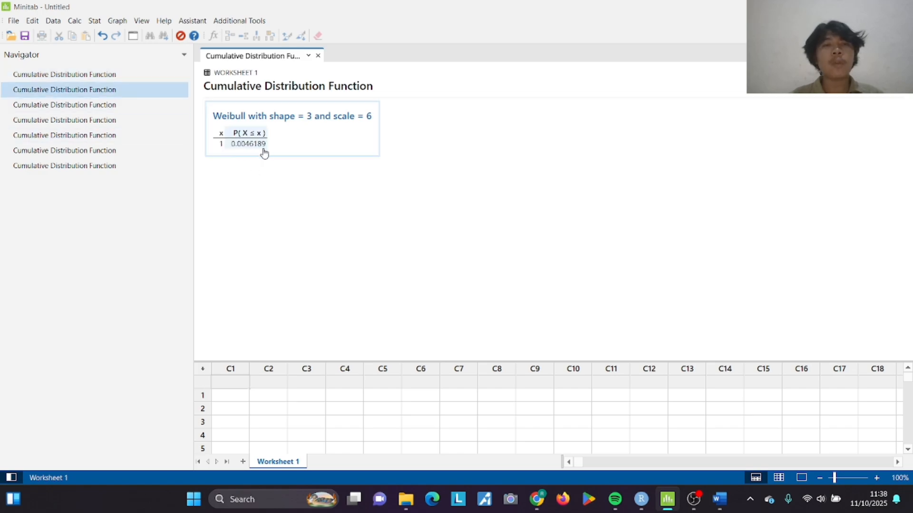
mouse_move(720, 500)
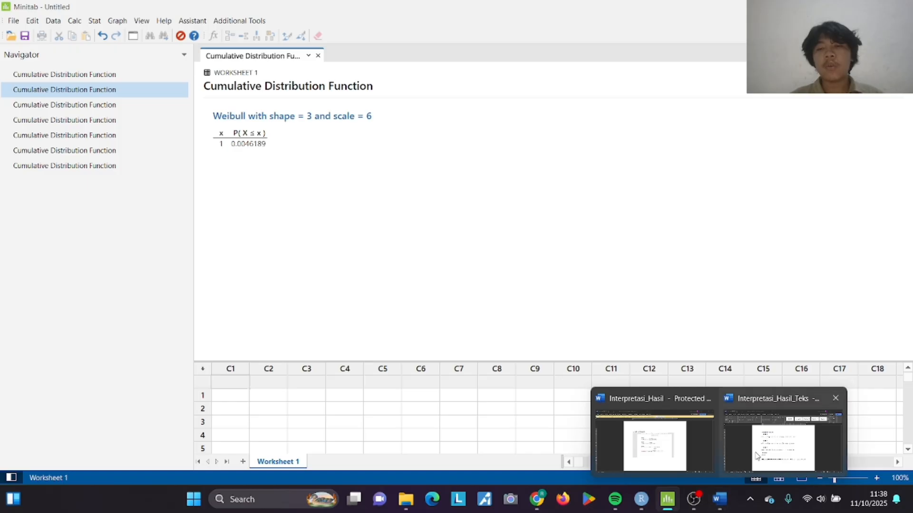
left_click(784, 442)
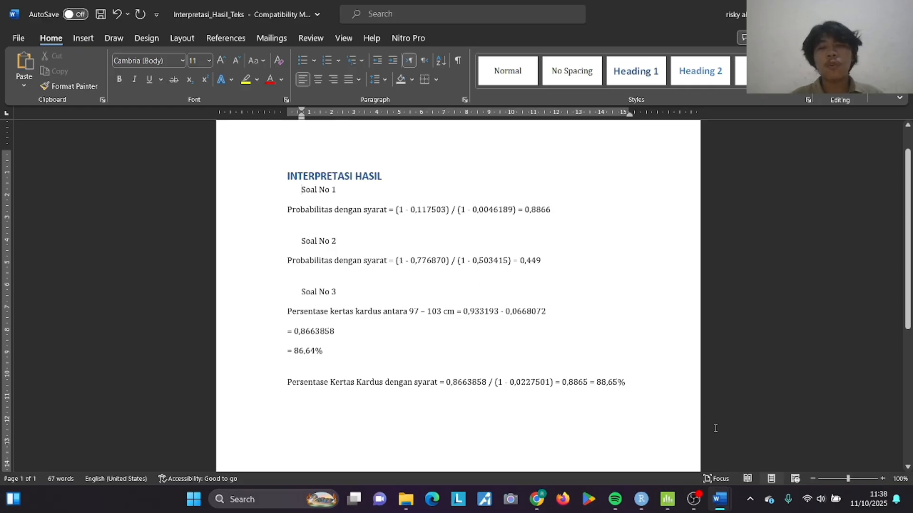
mouse_move(667, 499)
left_click(670, 454)
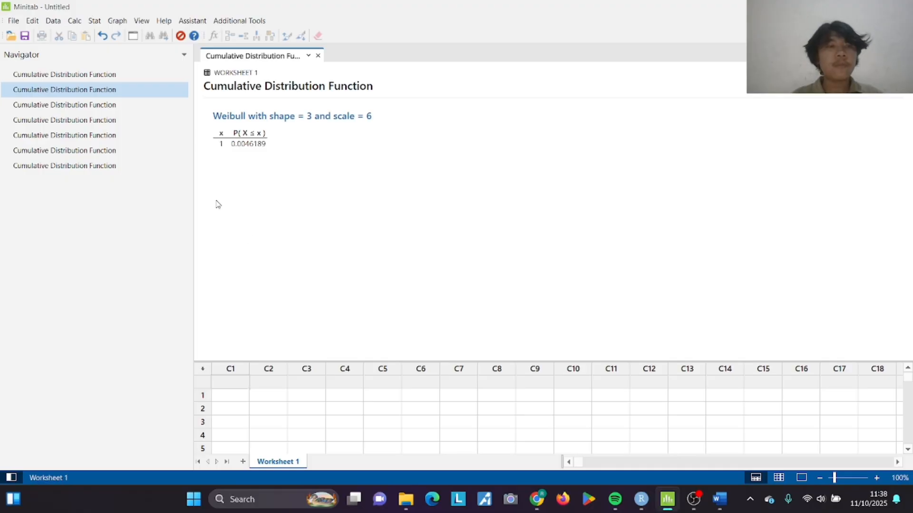
- Compare Minitab's exponential results for x = 15 and x = 7 with problem 2's formula in the Interpretasi_Hasil_Teks Word document
left_click(129, 106)
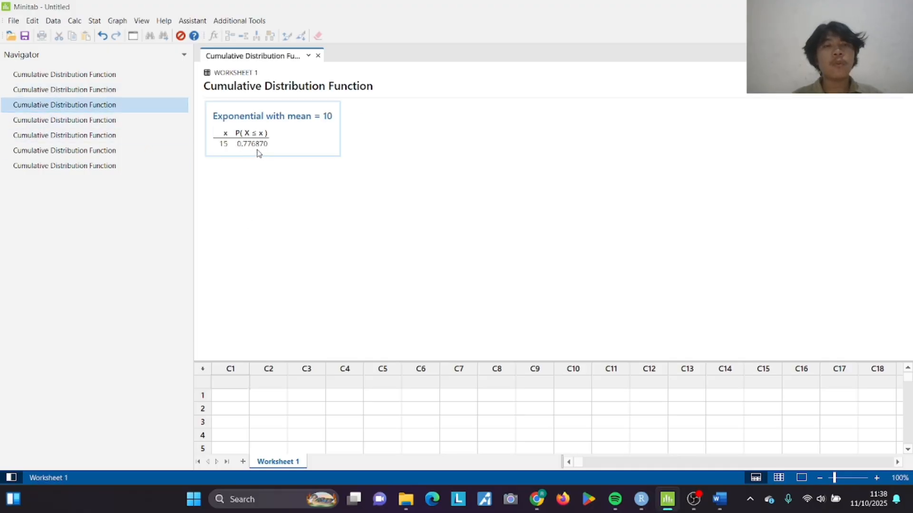
left_click(144, 119)
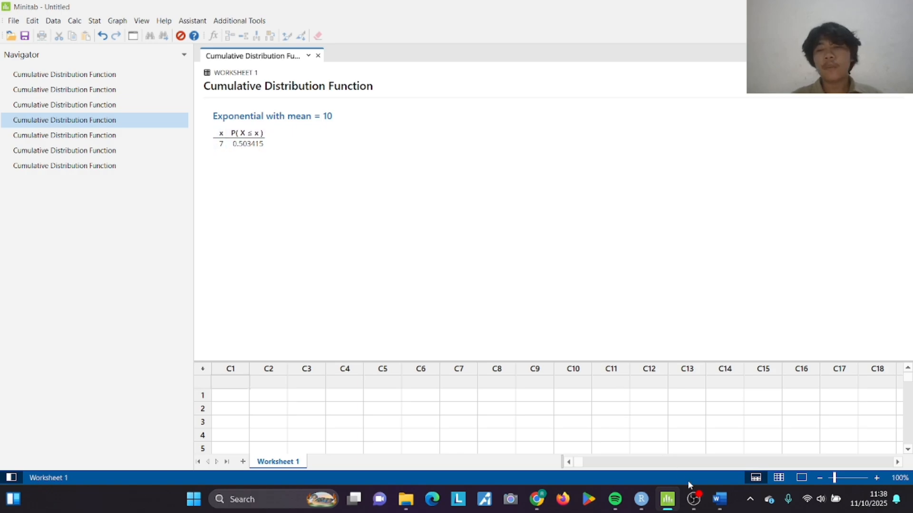
left_click(760, 442)
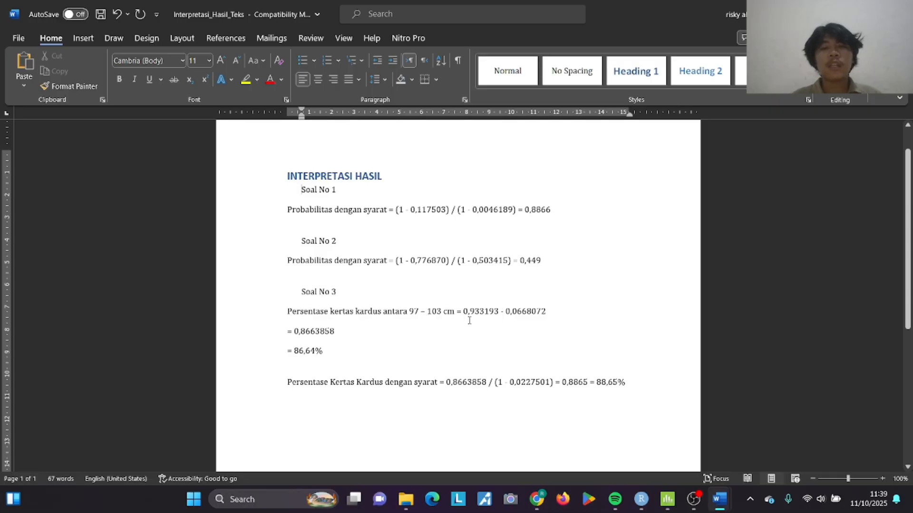
- Review Minitab's normal results for x = 97 and x = 103 against problem 3's 97–103 cm percentage in the Interpretasi_Hasil_Teks Word document
mouse_move(667, 499)
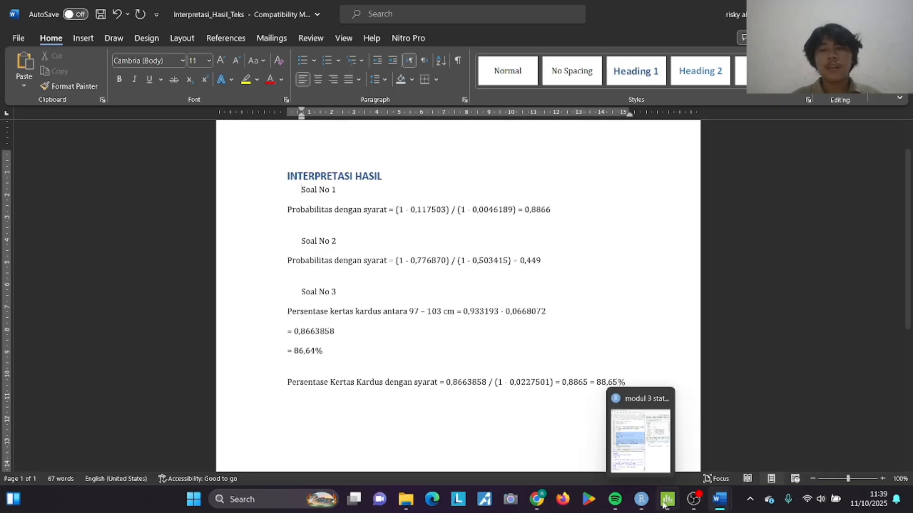
left_click(678, 456)
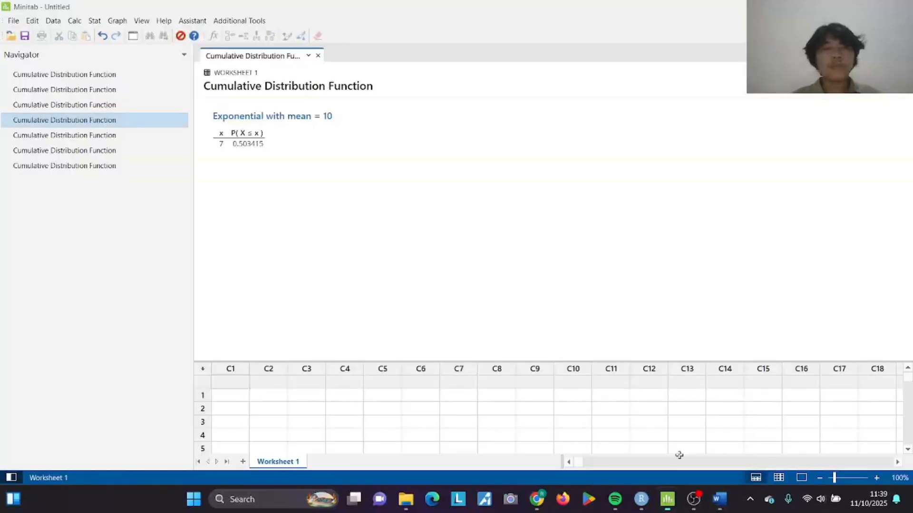
left_click(116, 138)
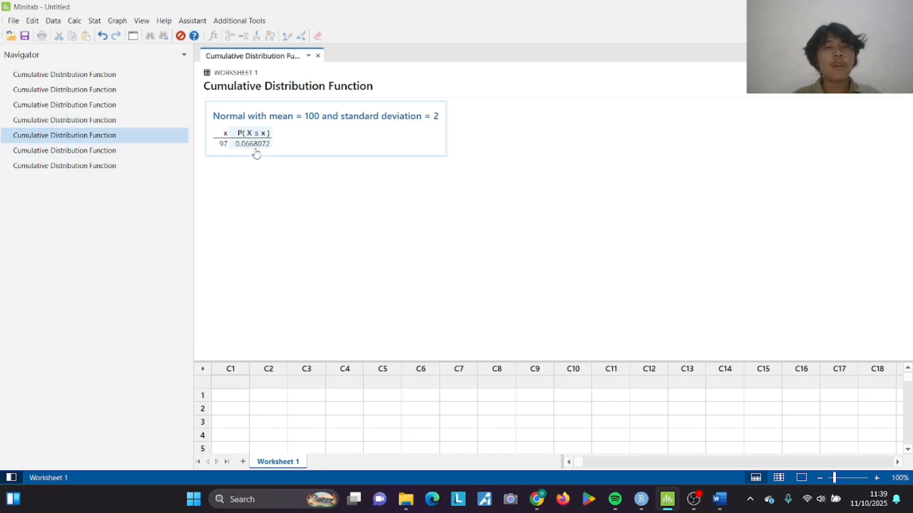
left_click(127, 153)
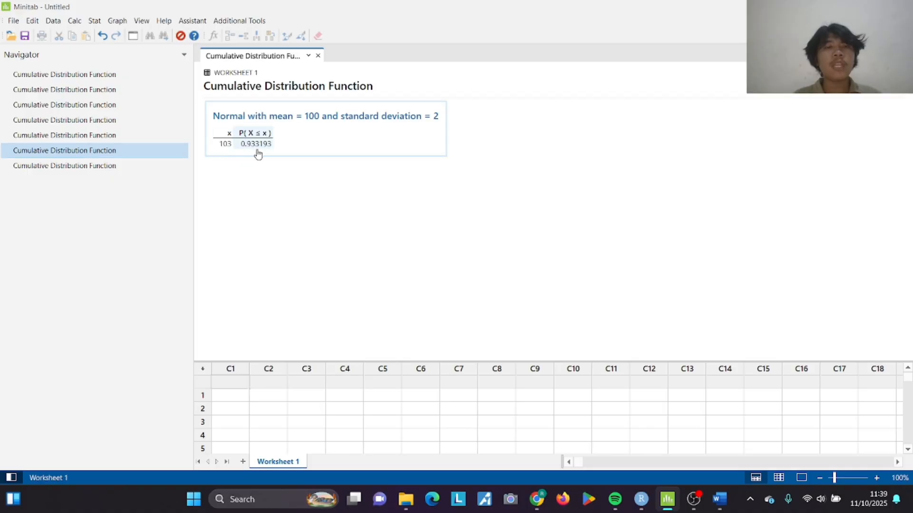
mouse_move(728, 508)
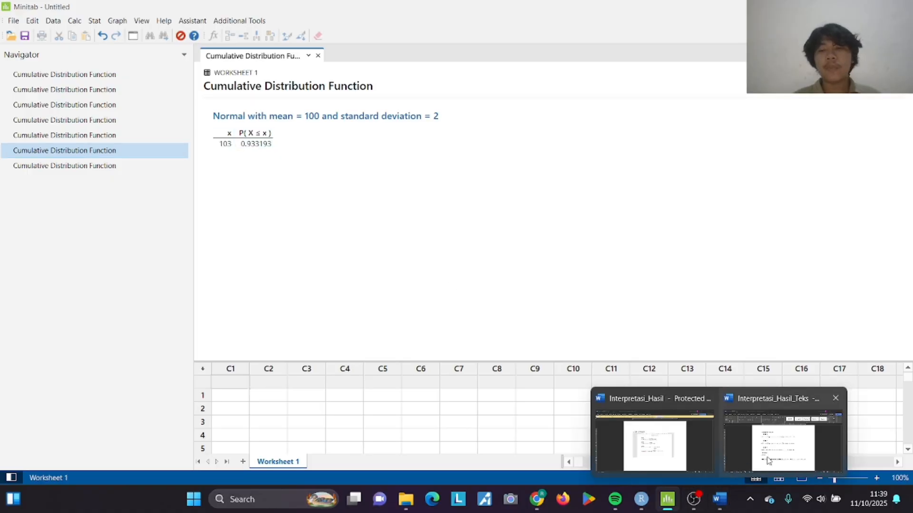
left_click(771, 461)
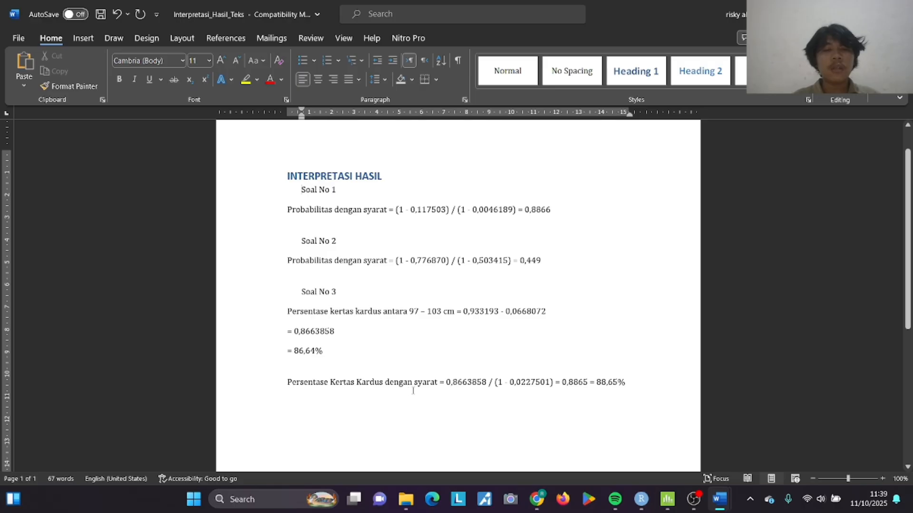
- Check Minitab's normal result for x = 96 against problem 3's conditional percentage formula in the Interpretasi_Hasil_Teks Word document
left_click(668, 500)
left_click(125, 170)
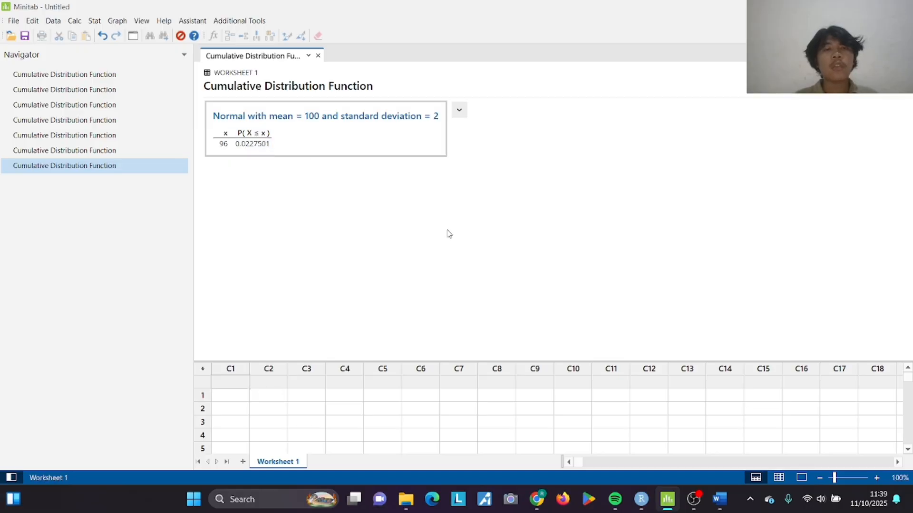
mouse_move(723, 500)
left_click(764, 450)
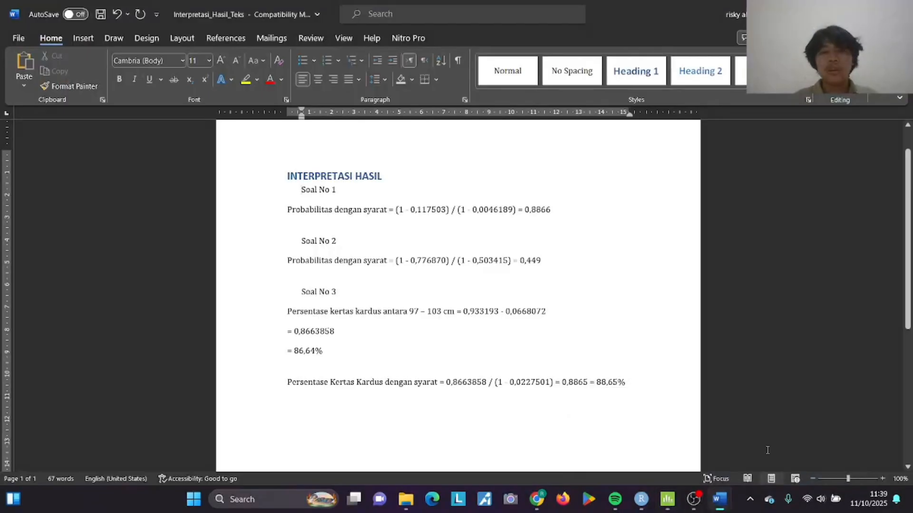